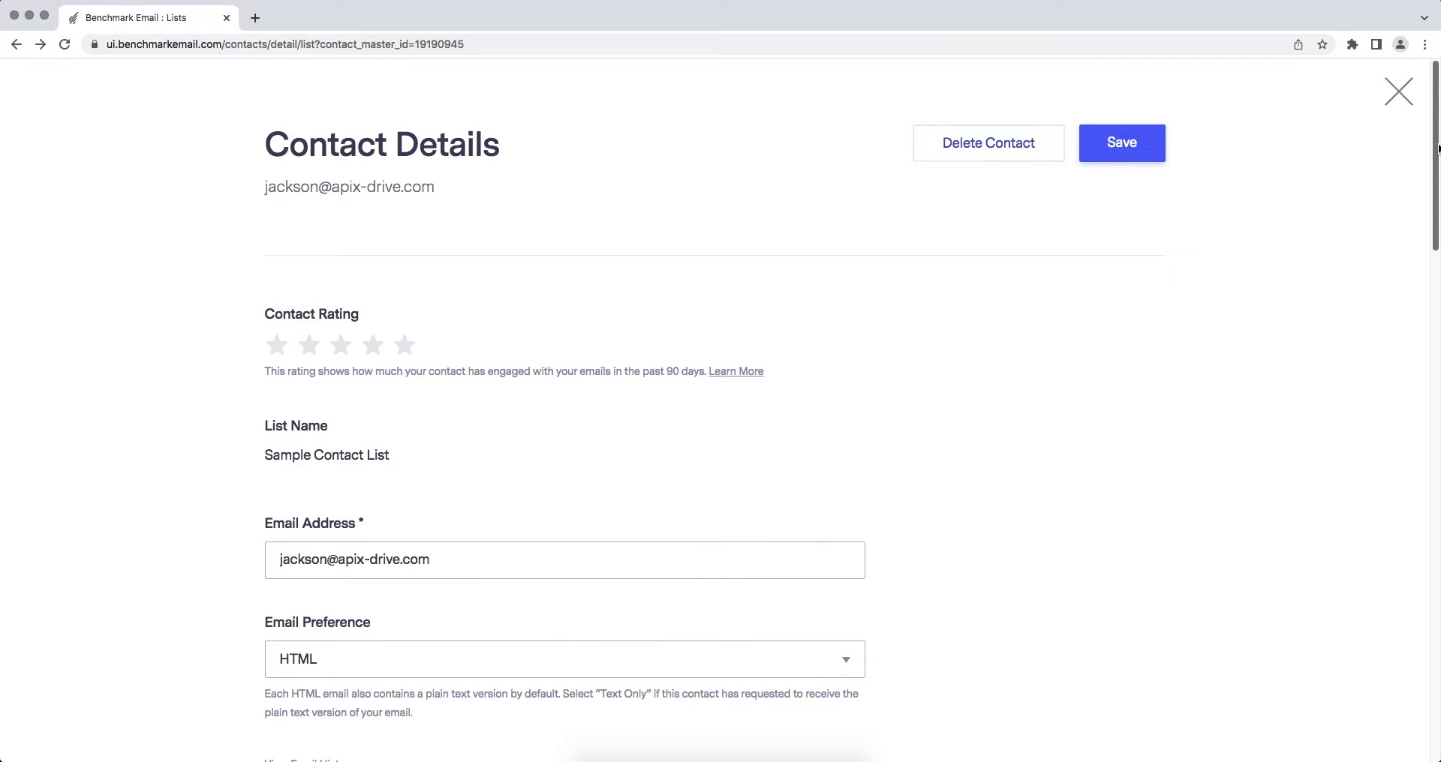
Scroll through the Benchmark Email sample contact's details, showing job title 'New lead from Salesforce CRM'
{"action": "left_click_drag", "start_coordinate": [1438, 147], "coordinate": [1438, 358]}
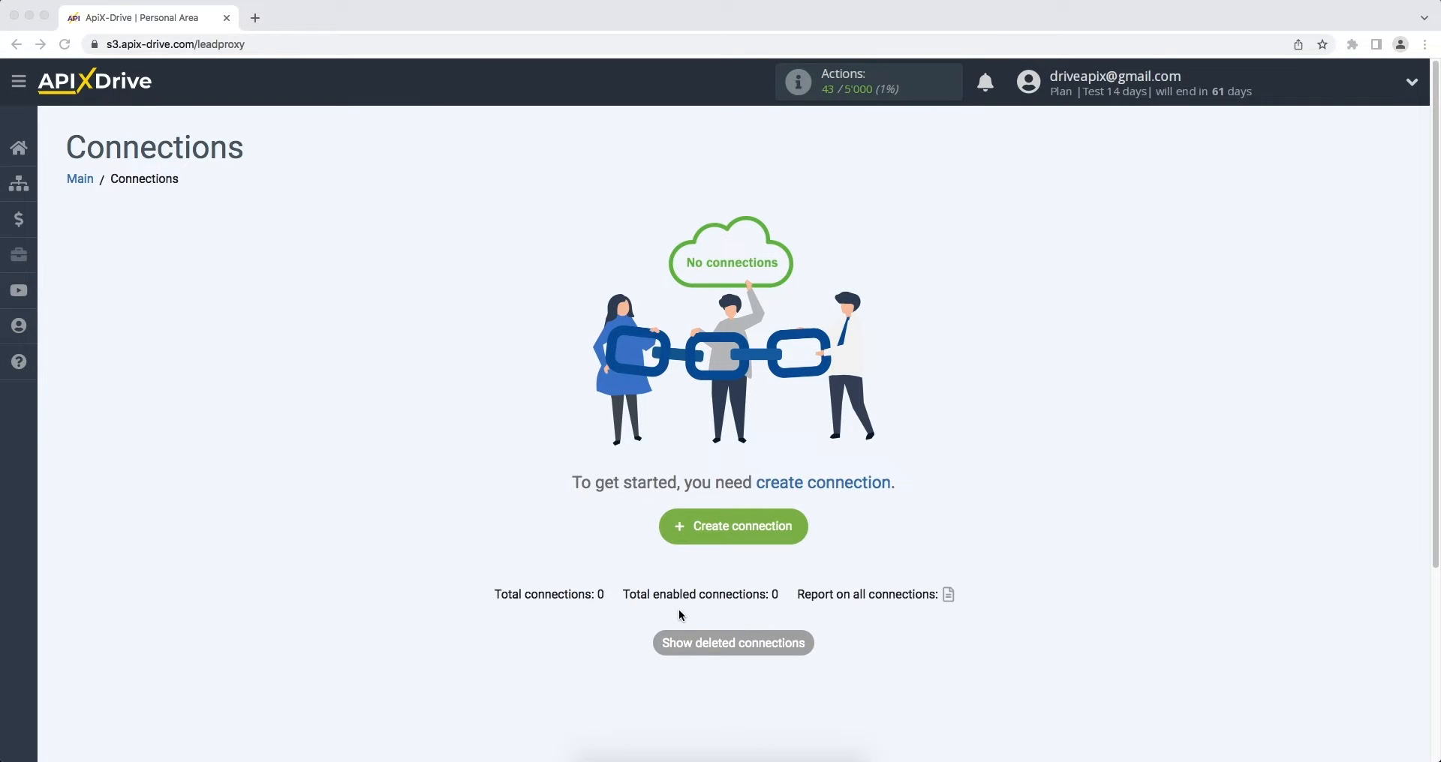
Create a new connection with Salesforce CRM as the source system
{"action": "left_click", "coordinate": [668, 526]}
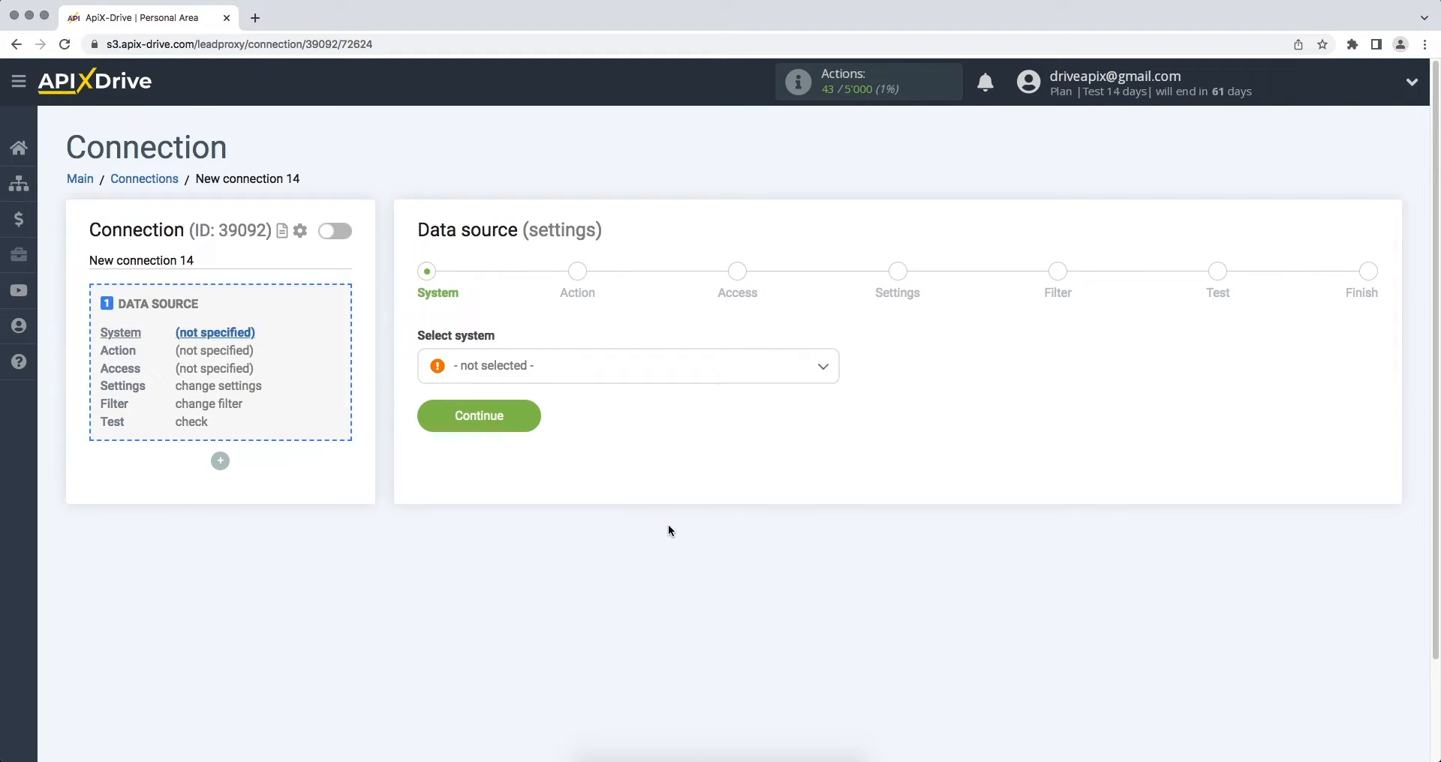
{"action": "left_click", "coordinate": [726, 379]}
{"action": "left_click_drag", "start_coordinate": [829, 390], "coordinate": [843, 565]}
{"action": "left_click", "coordinate": [561, 416]}
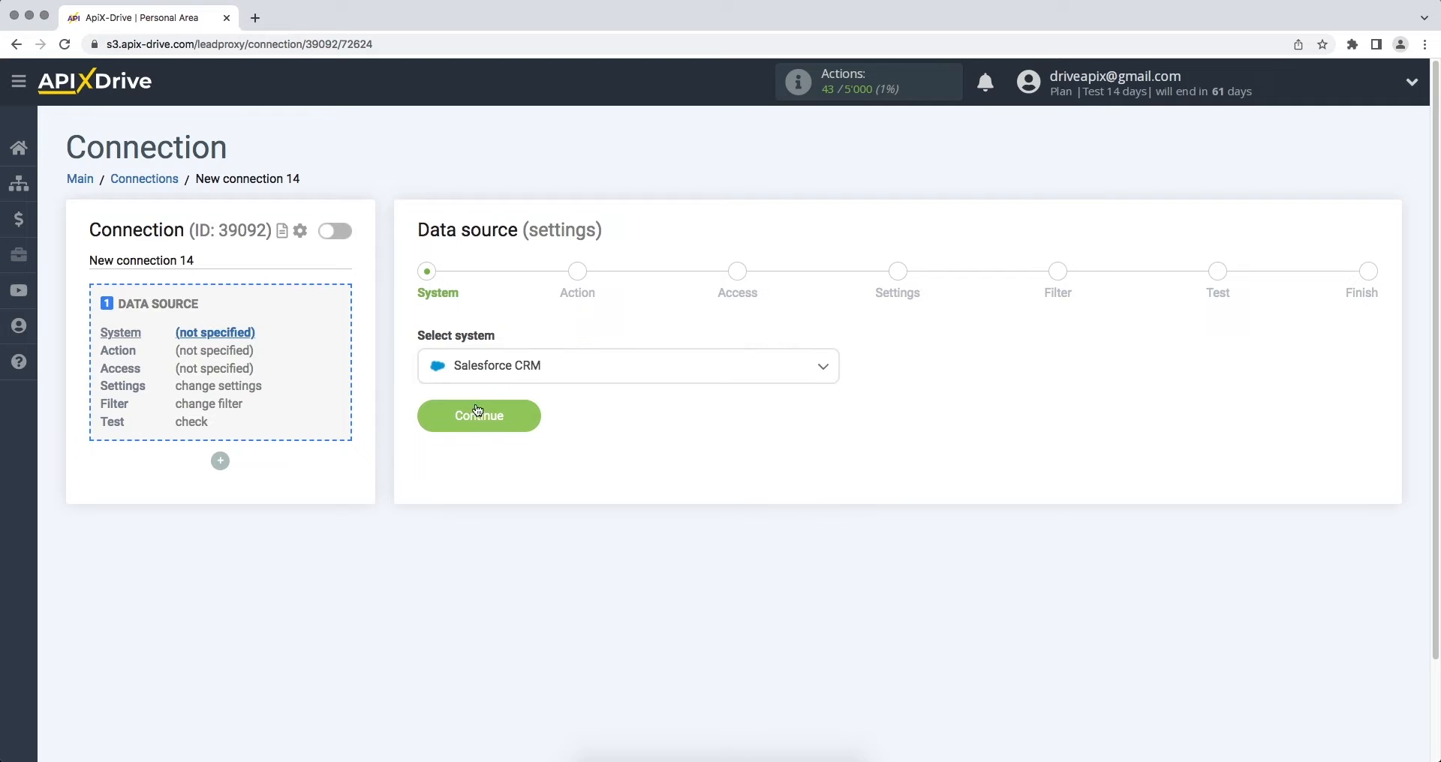
{"action": "left_click", "coordinate": [435, 419]}
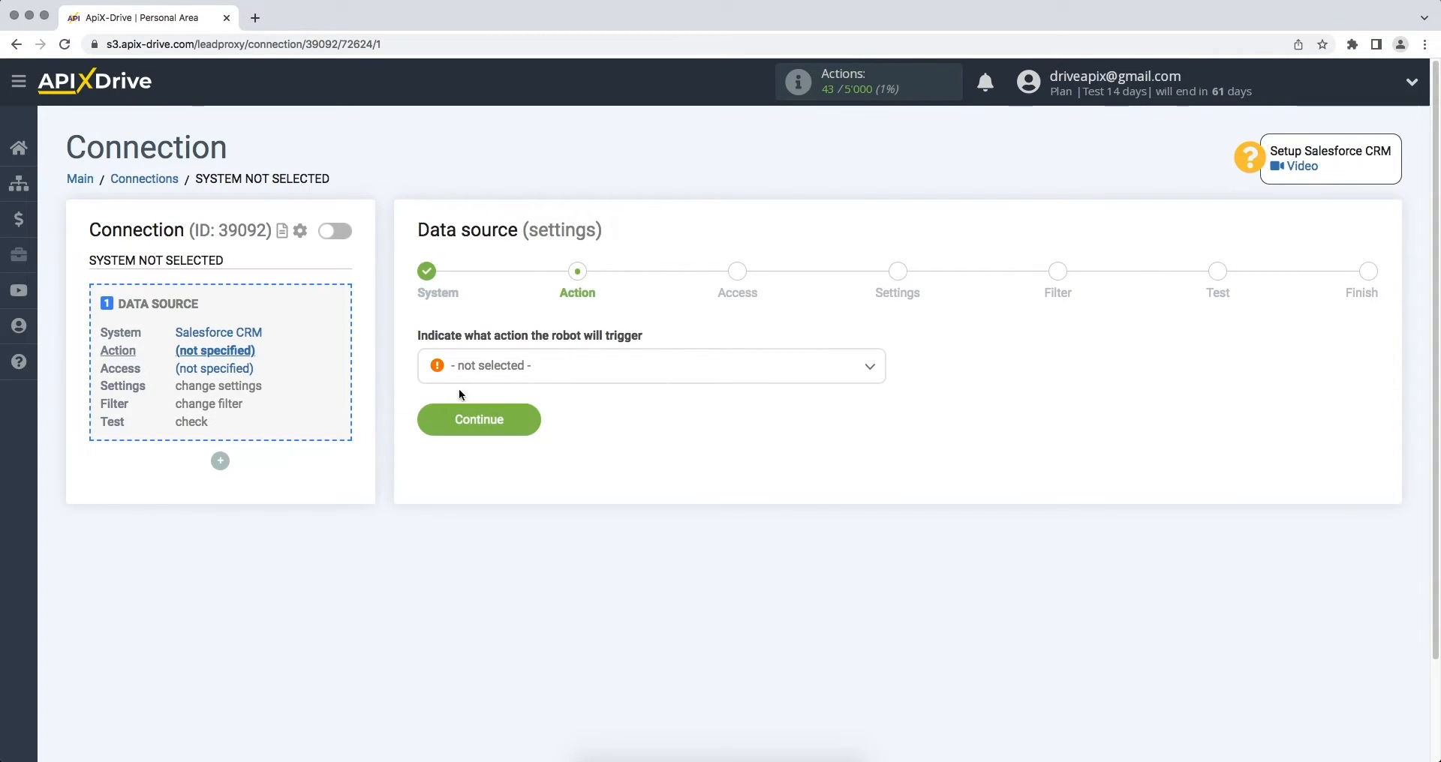
Choose Get Leads (new) as the trigger action and start connecting a Salesforce account
{"action": "left_click", "coordinate": [499, 370]}
{"action": "left_click_drag", "start_coordinate": [881, 459], "coordinate": [883, 515]}
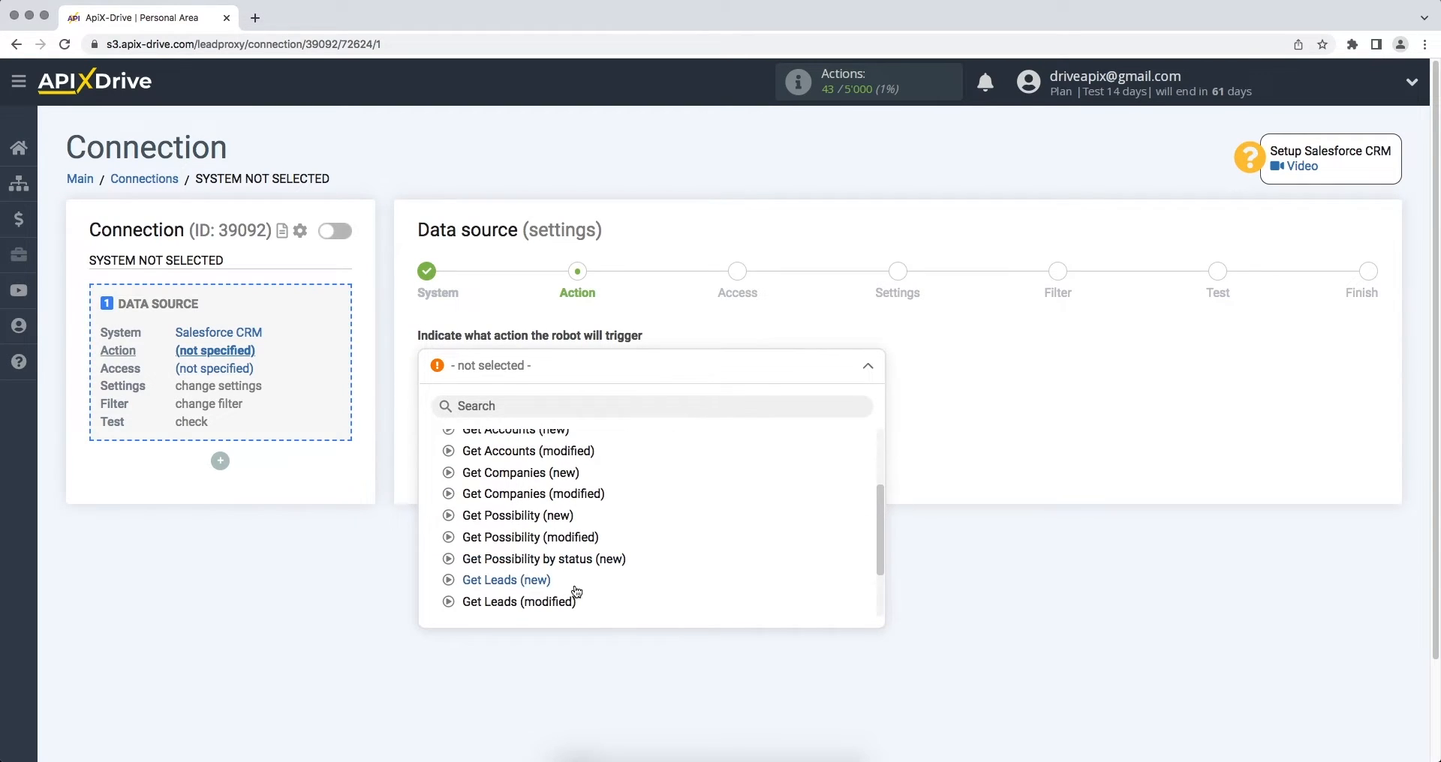
{"action": "left_click", "coordinate": [518, 581]}
{"action": "left_click", "coordinate": [430, 420]}
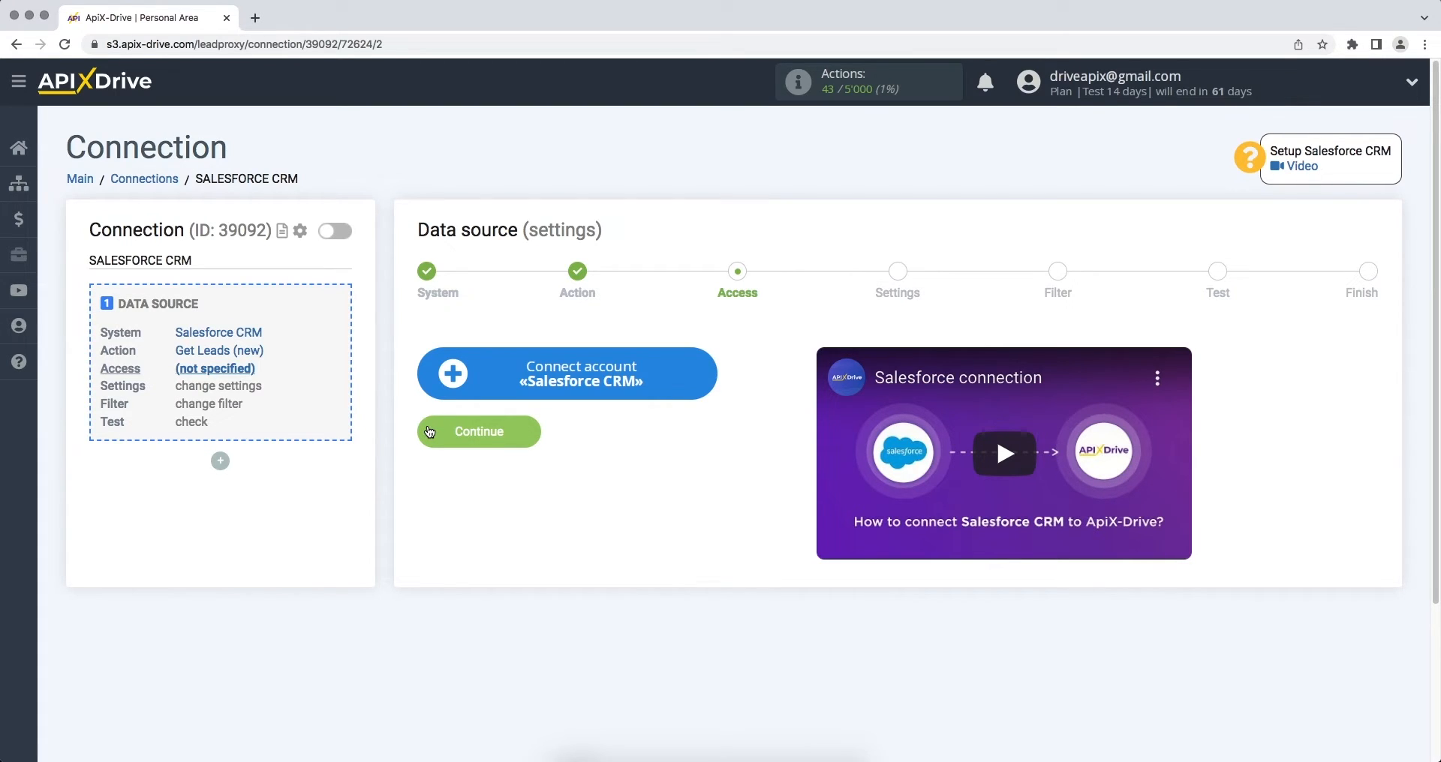
{"action": "left_click", "coordinate": [452, 383]}
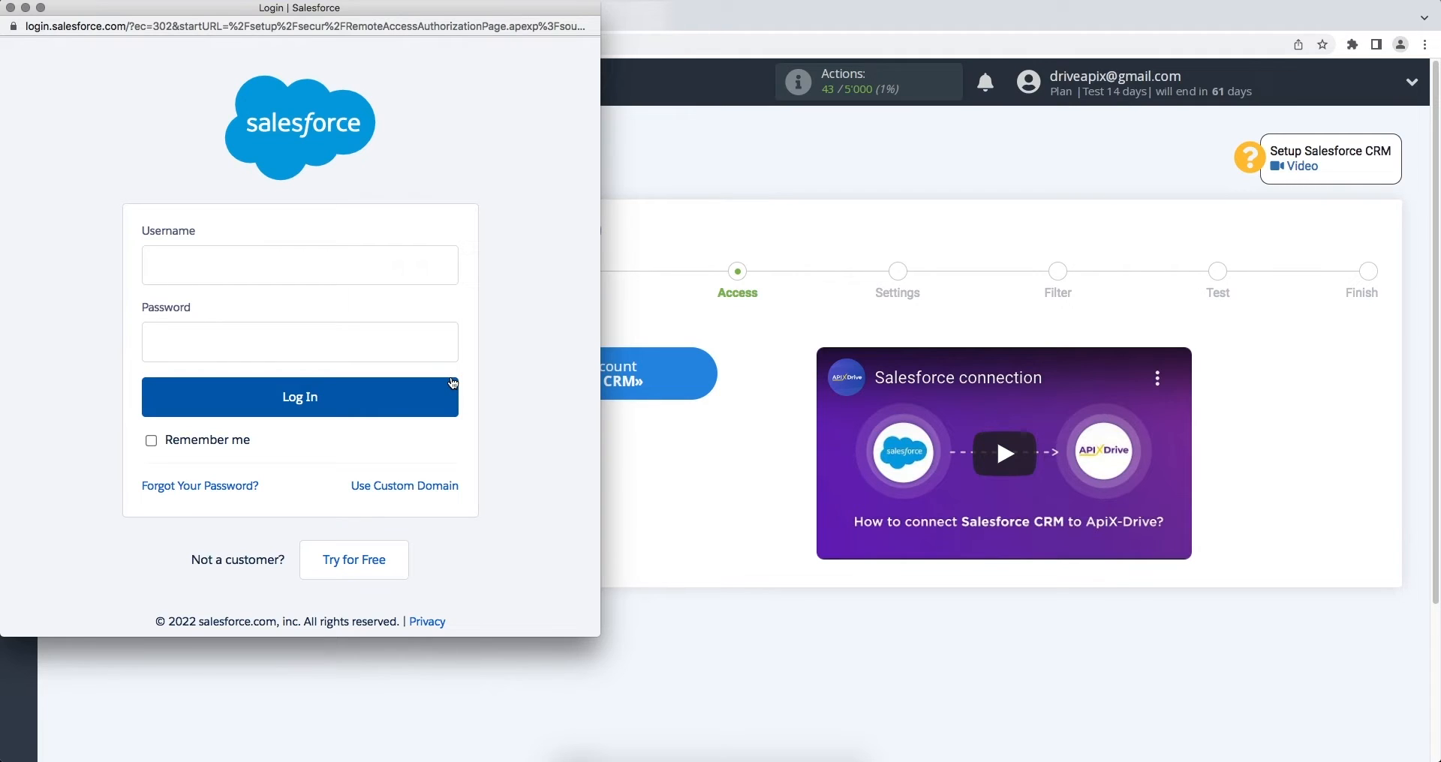
Log into Salesforce with the account's username and password
{"action": "left_click", "coordinate": [383, 277]}
{"action": "key", "text": "Tab"}
{"action": "type", "text": "•••••••••••••"}
{"action": "left_click", "coordinate": [370, 402]}
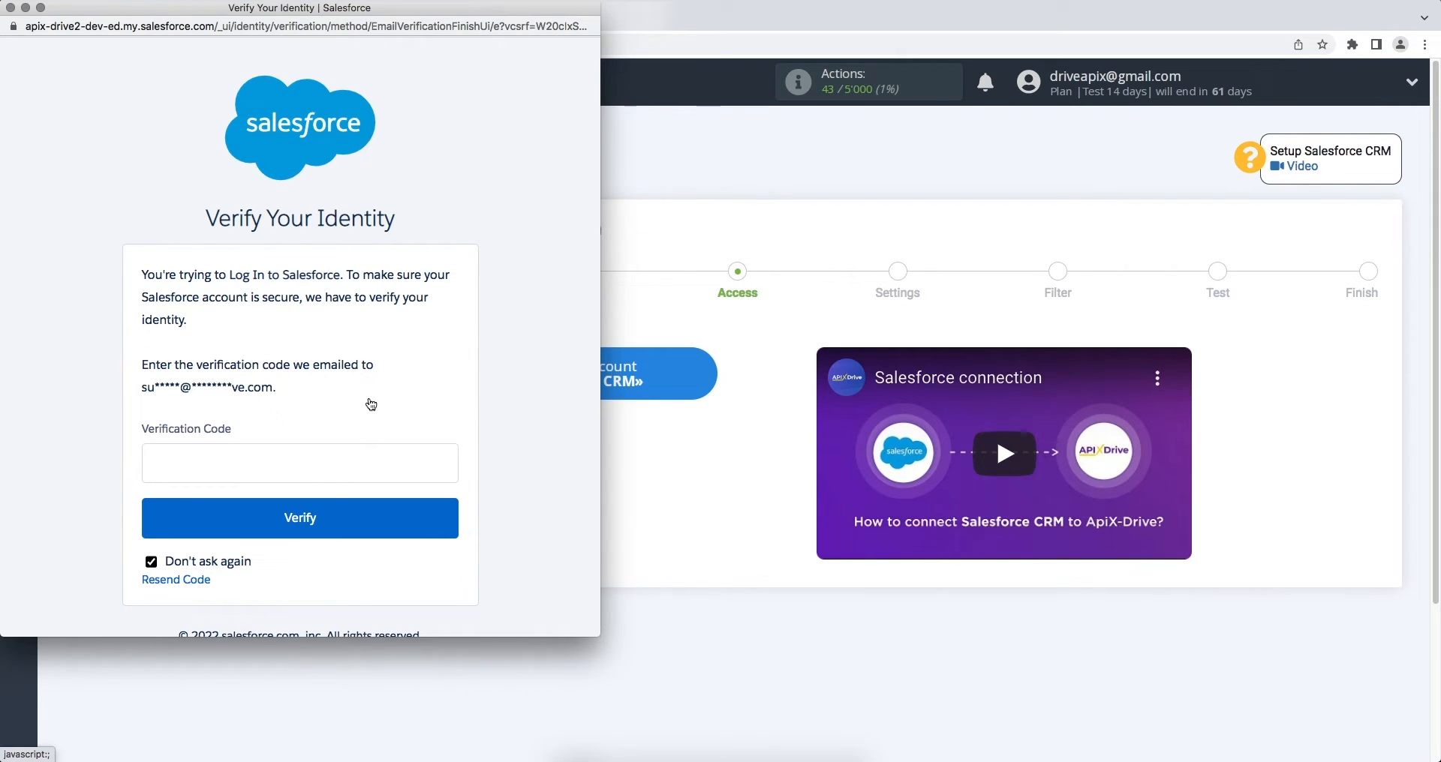
Enter the emailed verification code to confirm identity
{"action": "left_click", "coordinate": [371, 463]}
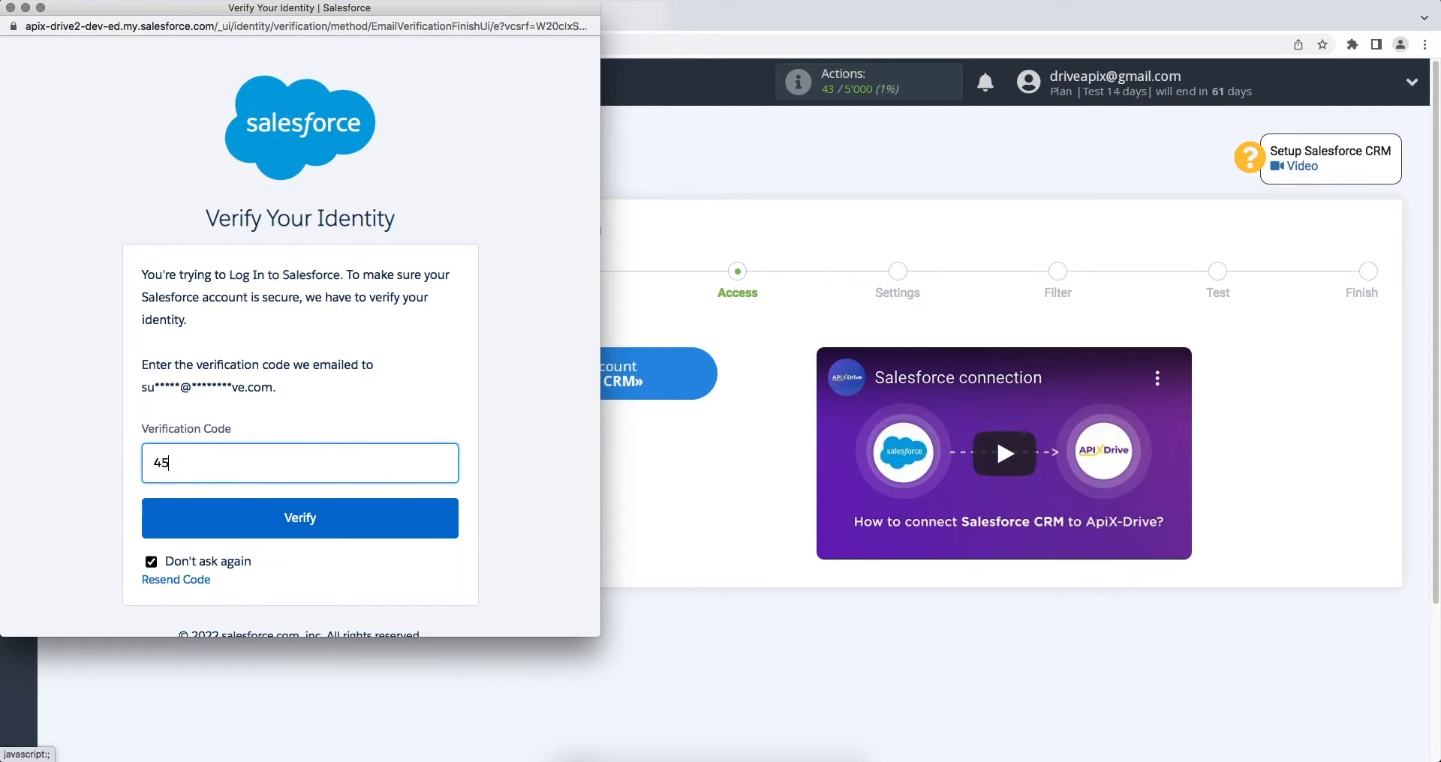
{"action": "left_click", "coordinate": [336, 533]}
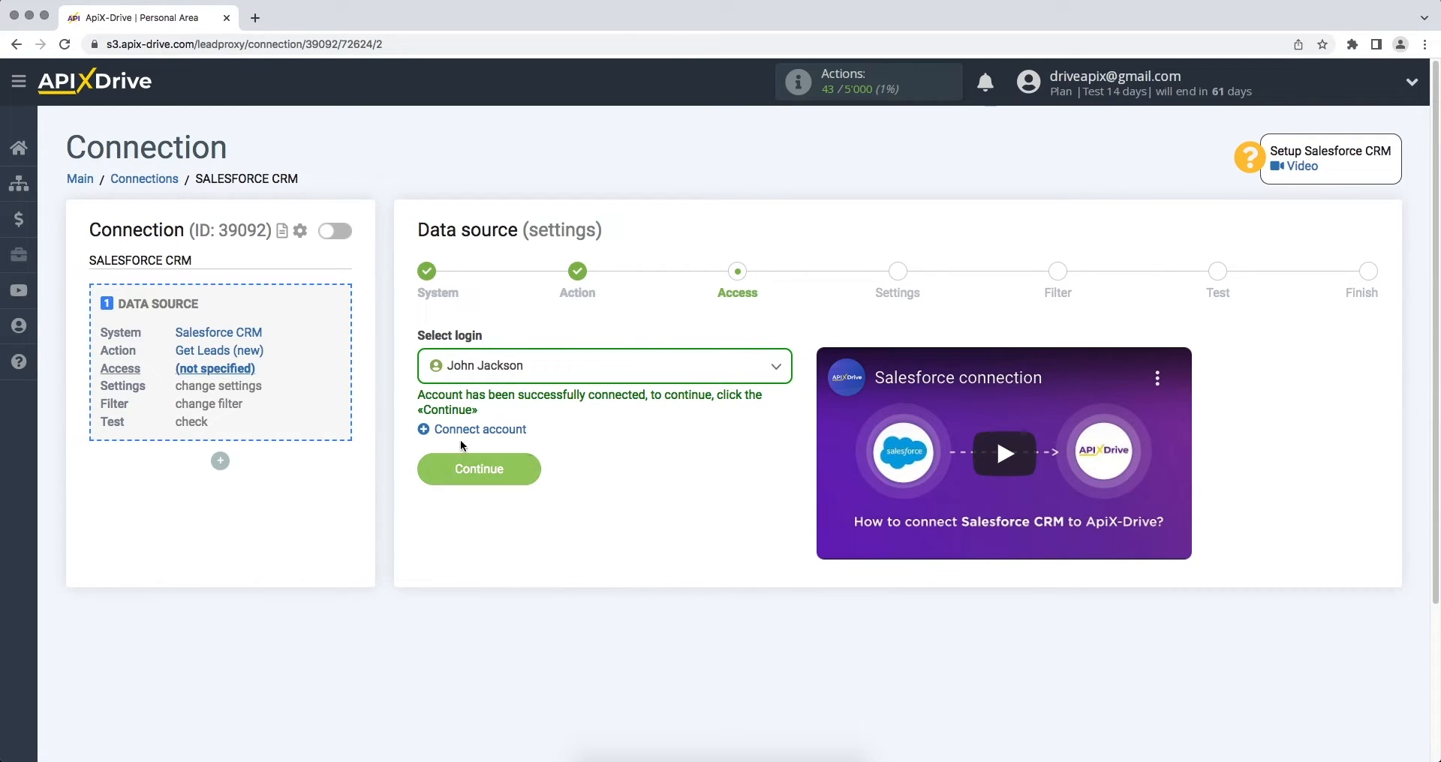
Keep the connected Salesforce login and skip settings and filtering to load test lead data
{"action": "left_click", "coordinate": [572, 370]}
{"action": "left_click", "coordinate": [496, 482]}
{"action": "left_click", "coordinate": [428, 470]}
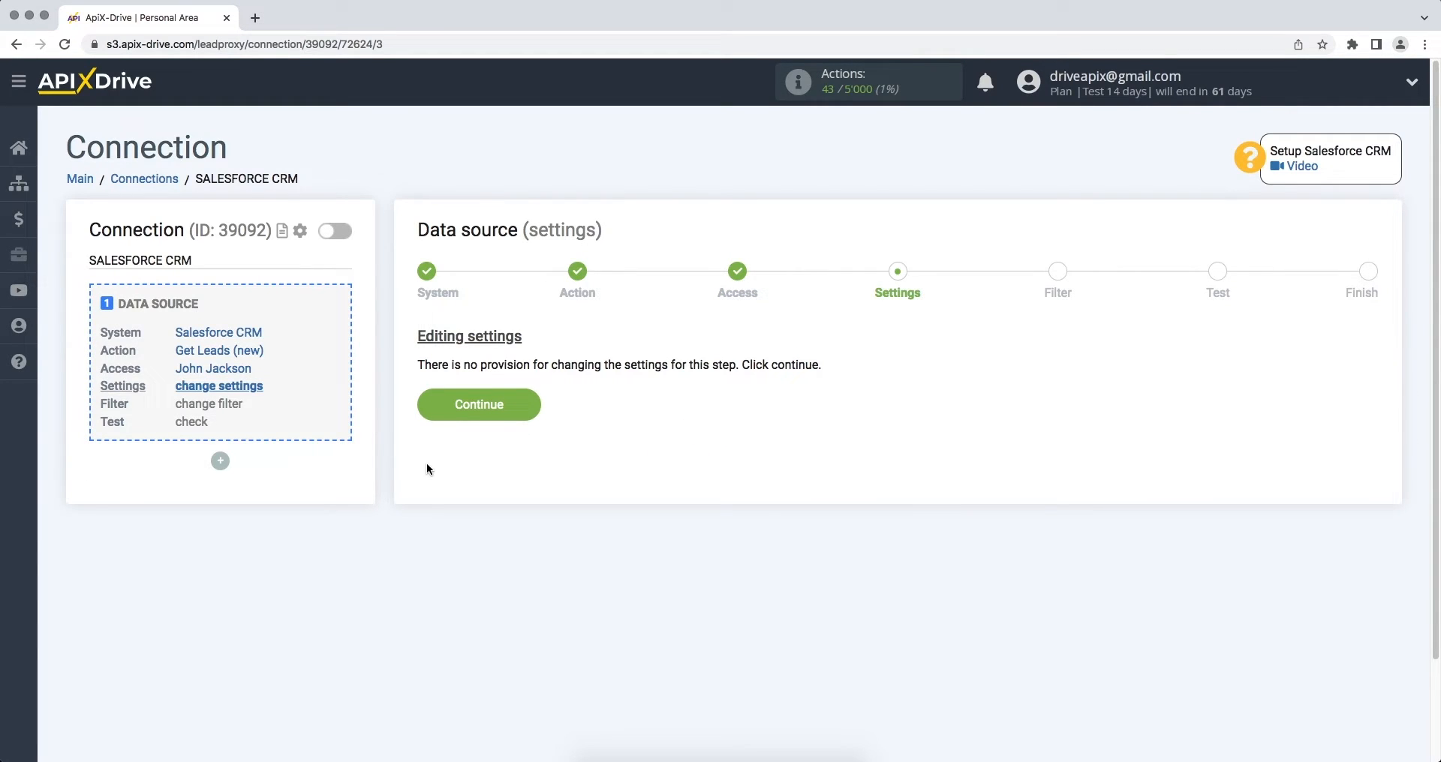
{"action": "left_click", "coordinate": [431, 410]}
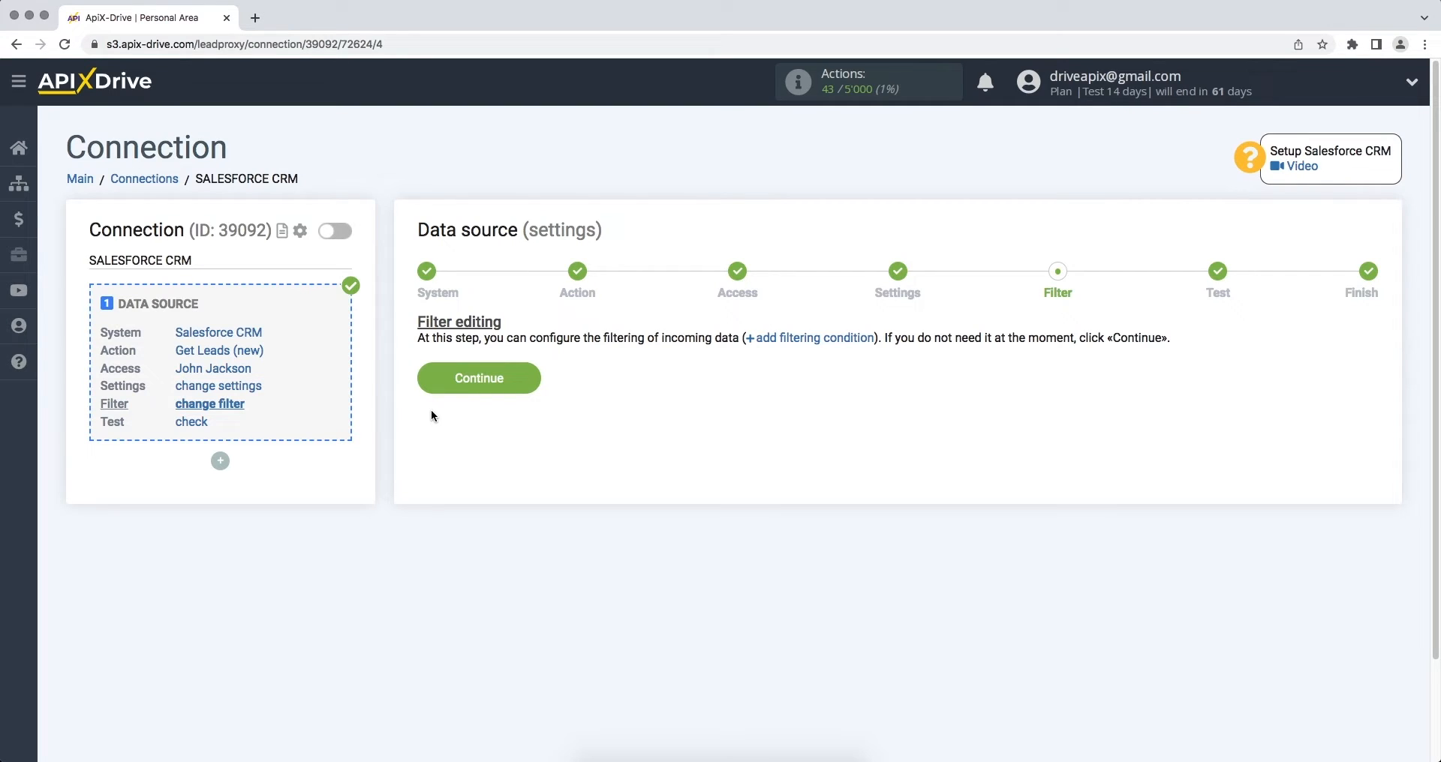
{"action": "left_click", "coordinate": [433, 381]}
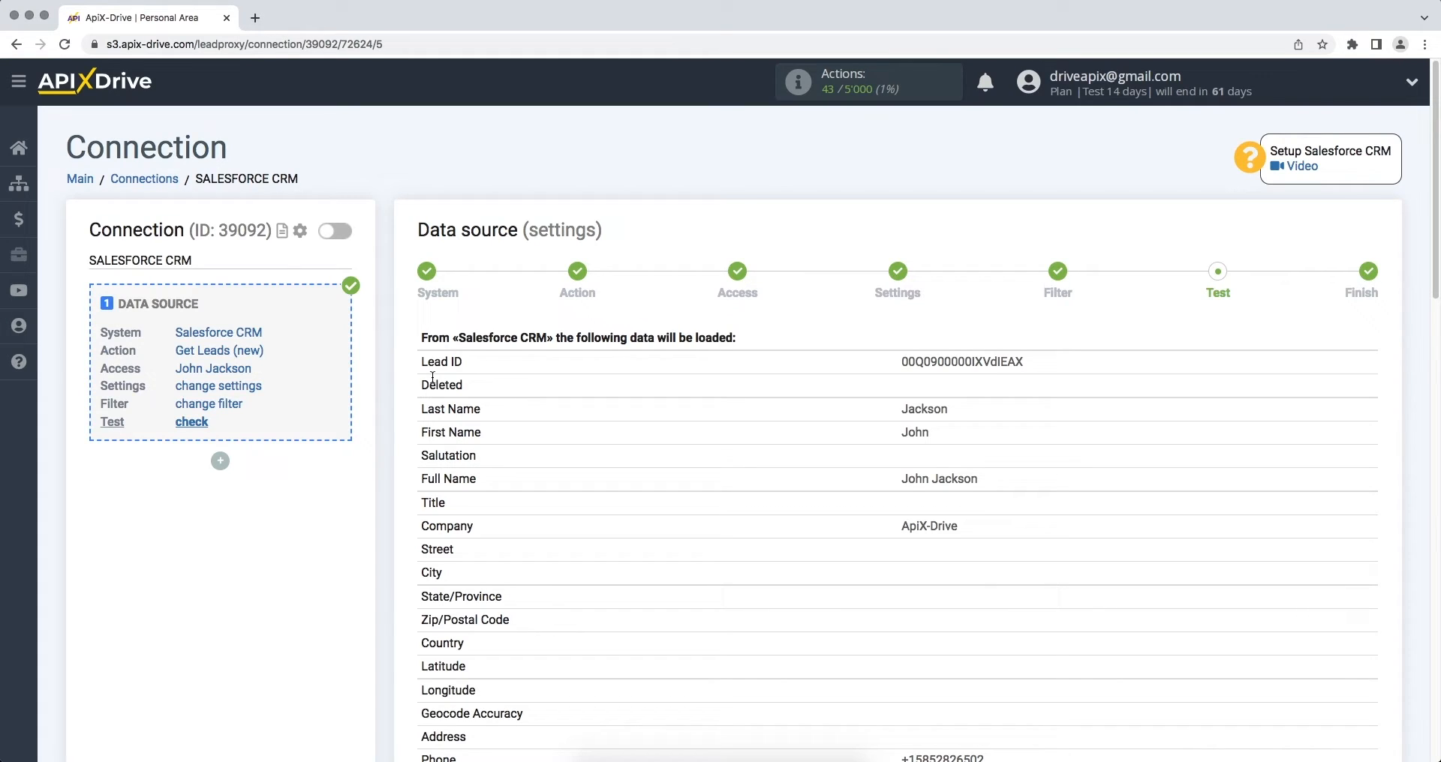
Review the sample lead data, finish the source setup, and begin destination configuration
{"action": "scroll", "coordinate": [432, 377], "scroll_direction": "down", "scroll_amount": 15}
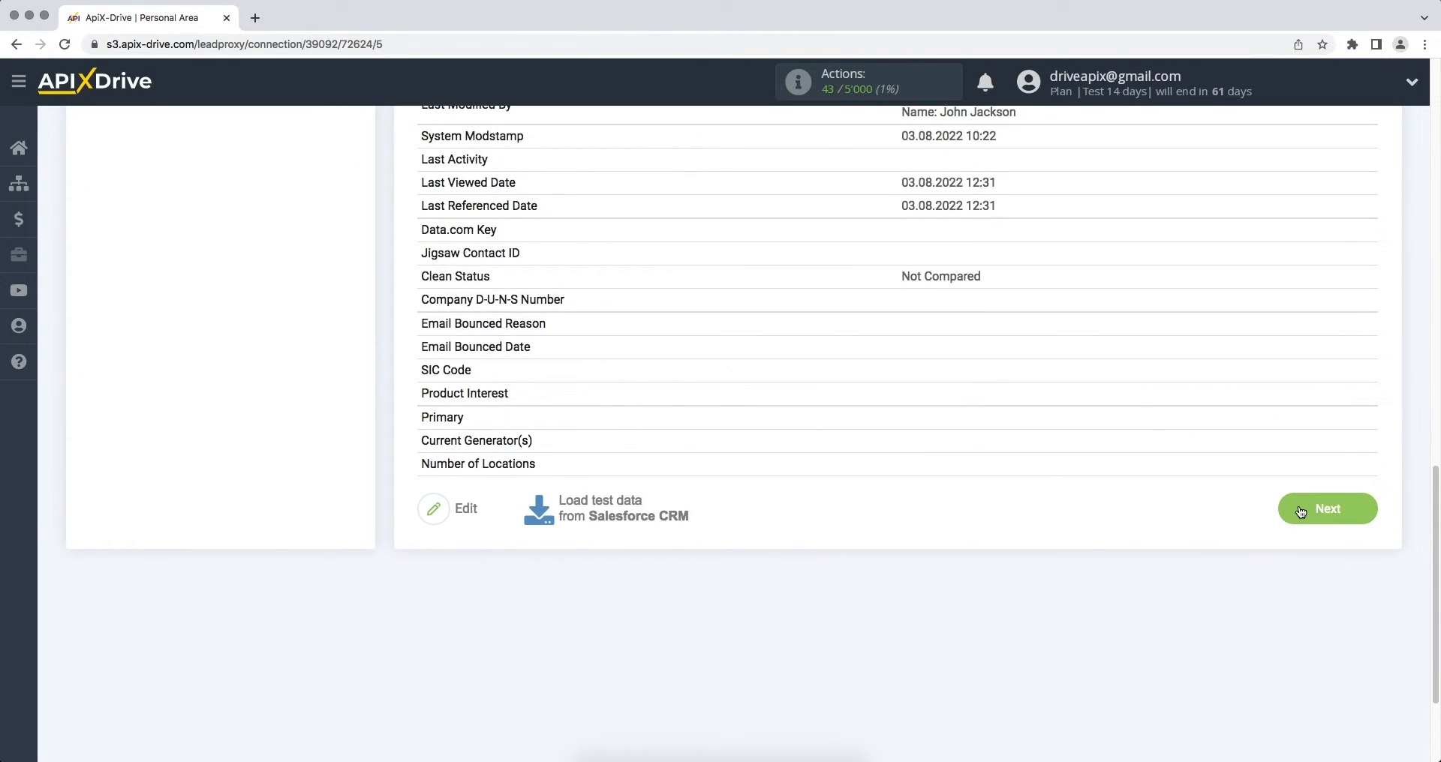
{"action": "left_click", "coordinate": [1296, 509]}
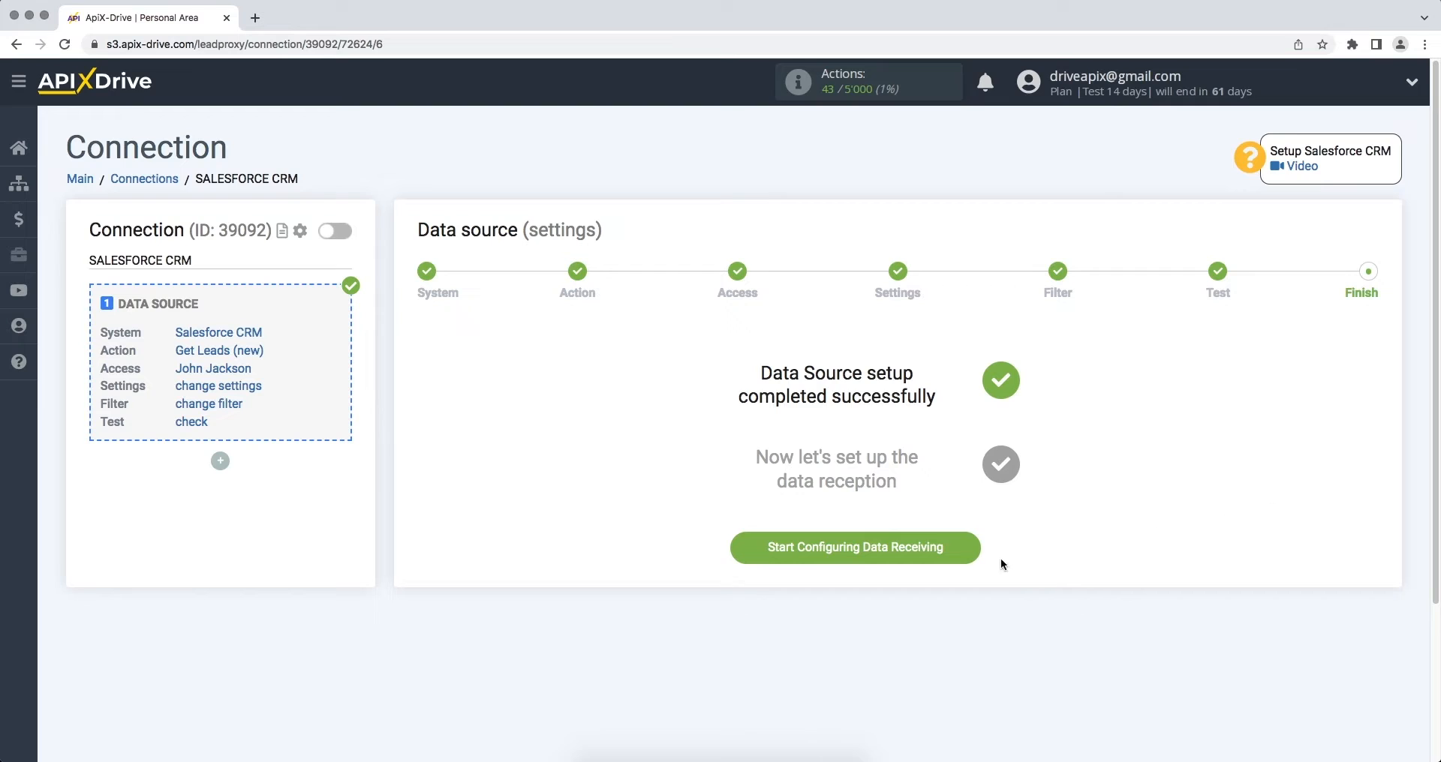
{"action": "left_click", "coordinate": [779, 558]}
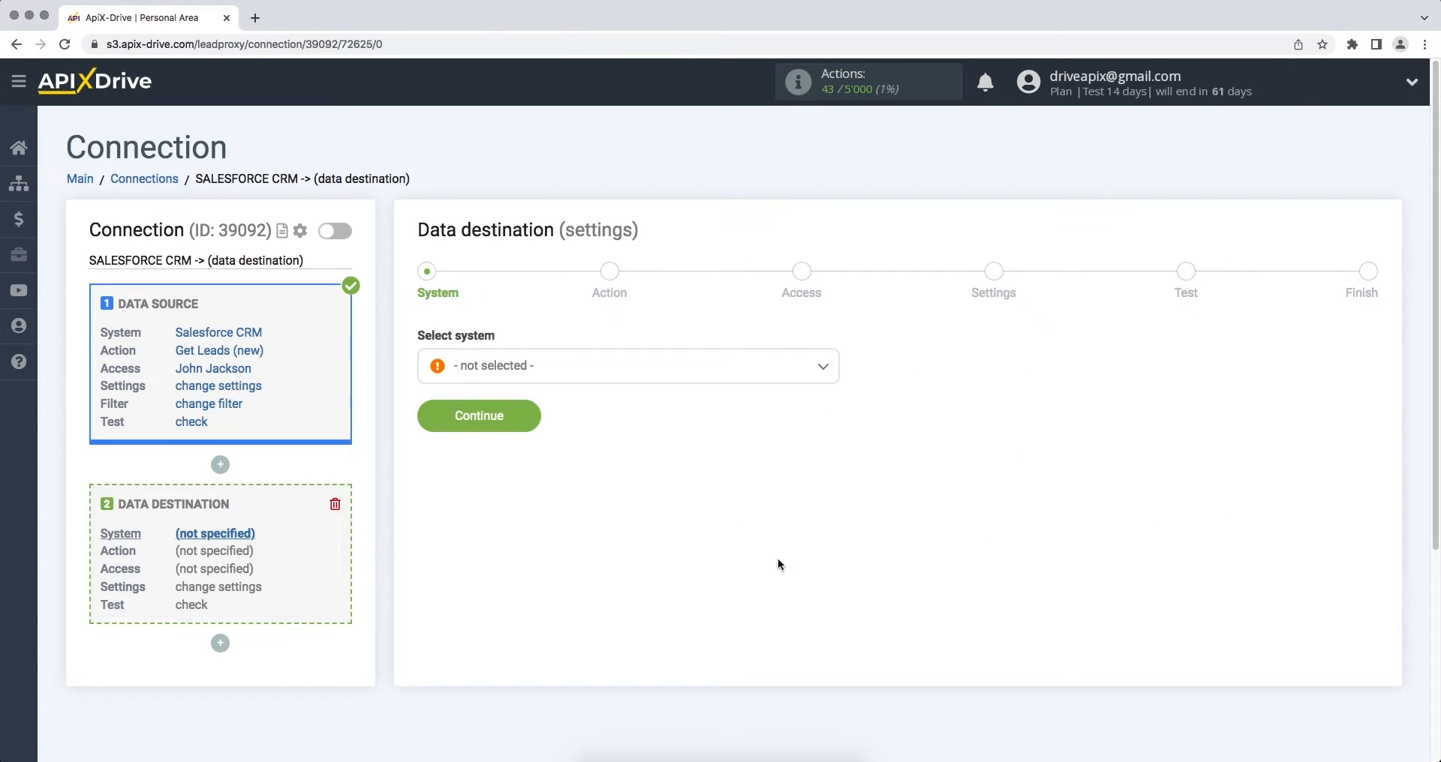
Select Benchmark Email as the destination system
{"action": "left_click", "coordinate": [732, 381]}
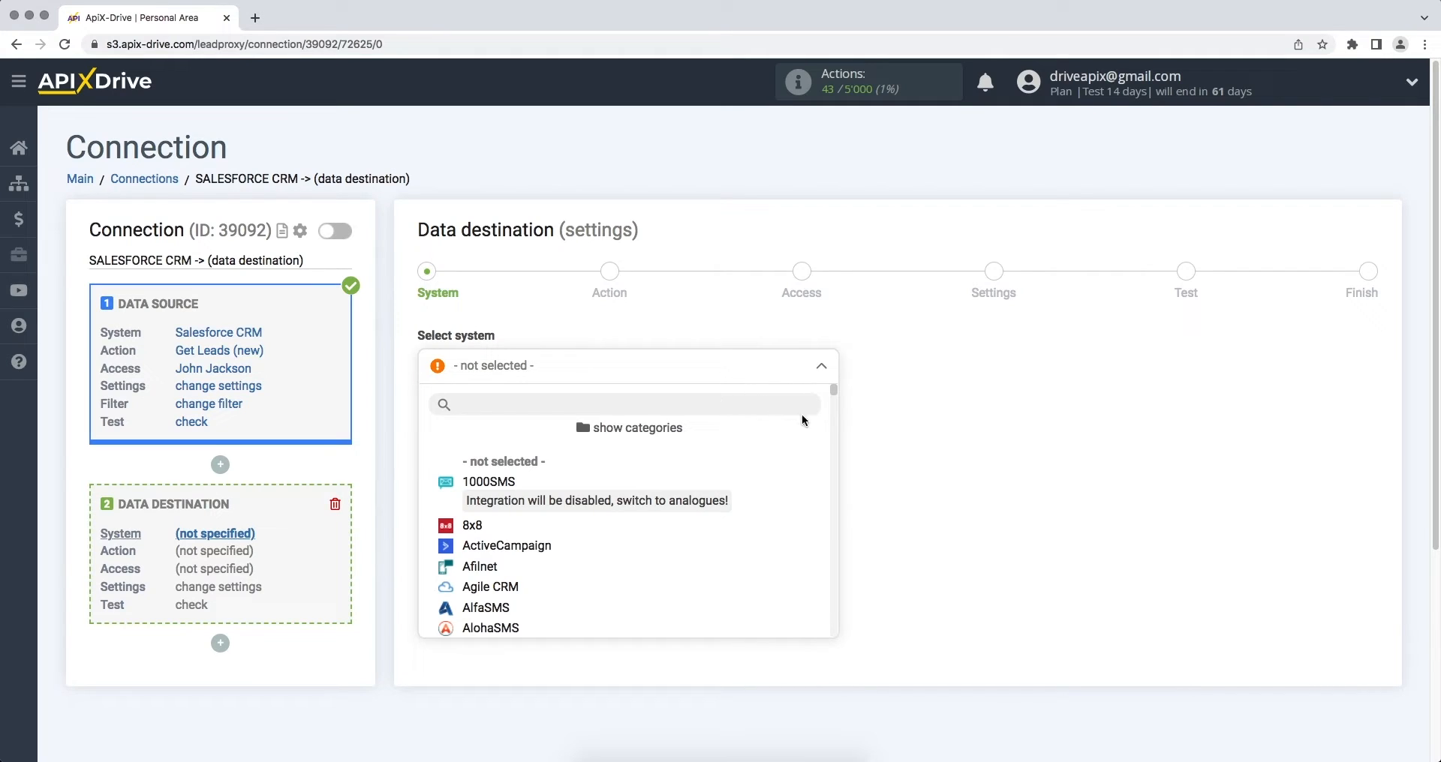
{"action": "left_click_drag", "start_coordinate": [833, 393], "coordinate": [832, 412]}
{"action": "left_click", "coordinate": [538, 425]}
{"action": "left_click", "coordinate": [427, 420]}
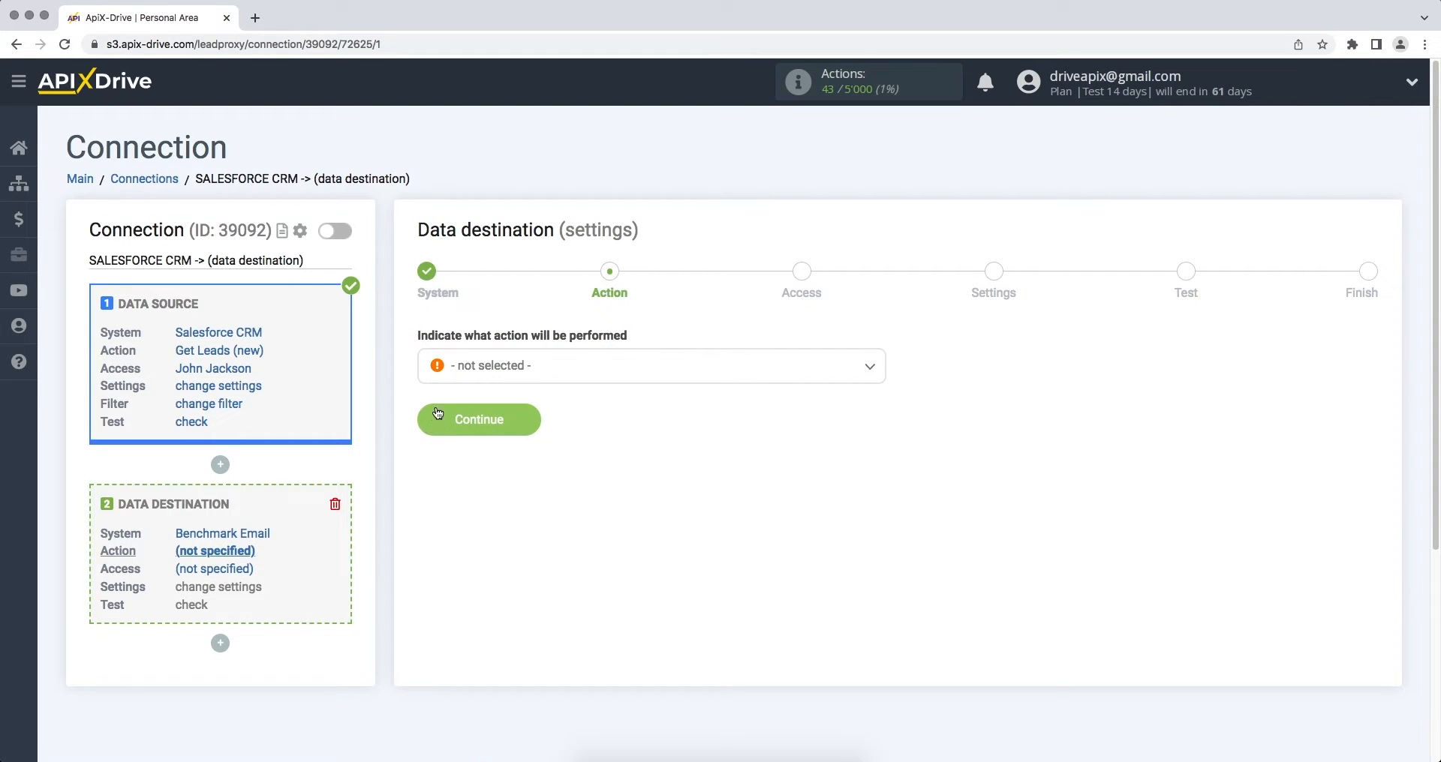
Choose Add Contacts as the destination action and begin connecting a Benchmark Email account
{"action": "left_click", "coordinate": [477, 371]}
{"action": "left_click", "coordinate": [491, 462]}
{"action": "left_click", "coordinate": [425, 428]}
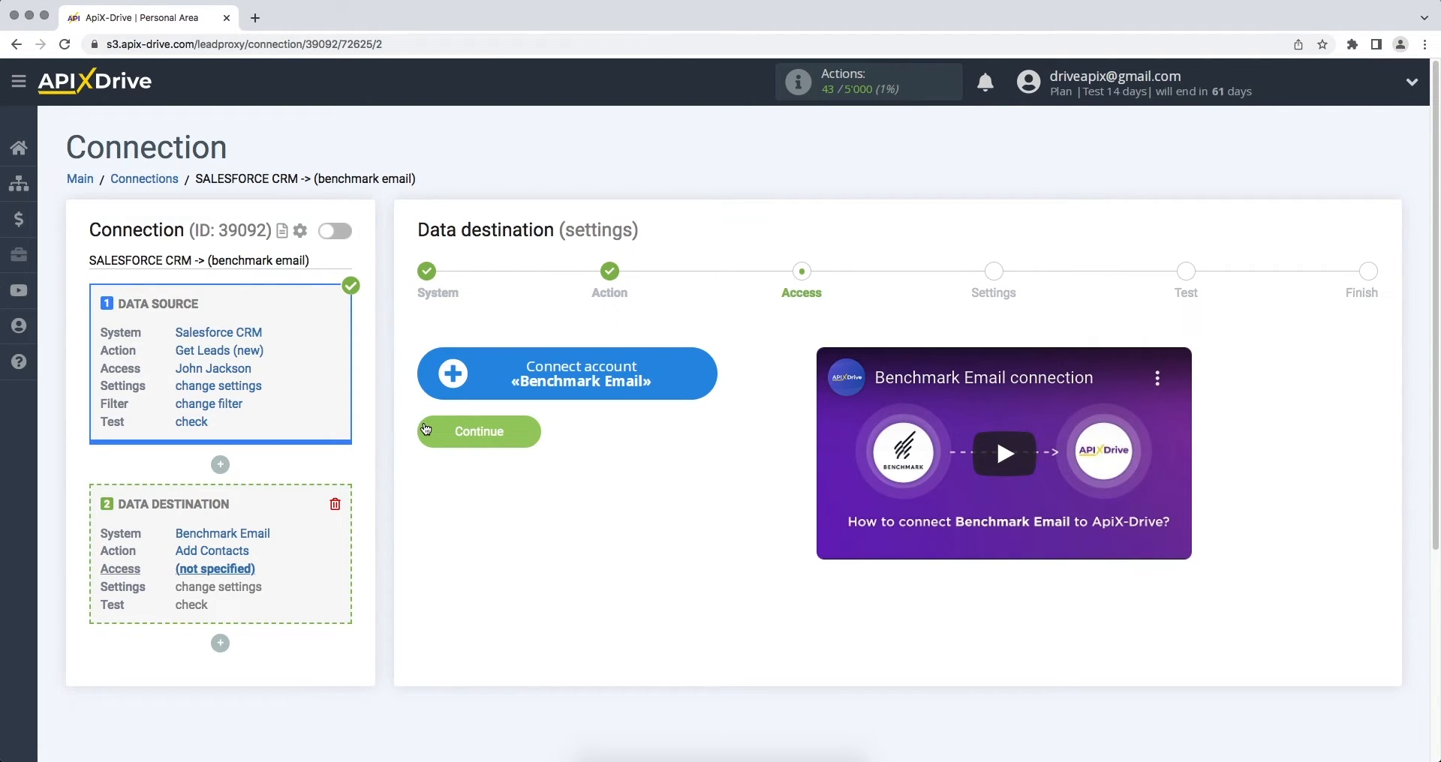
{"action": "left_click", "coordinate": [448, 379]}
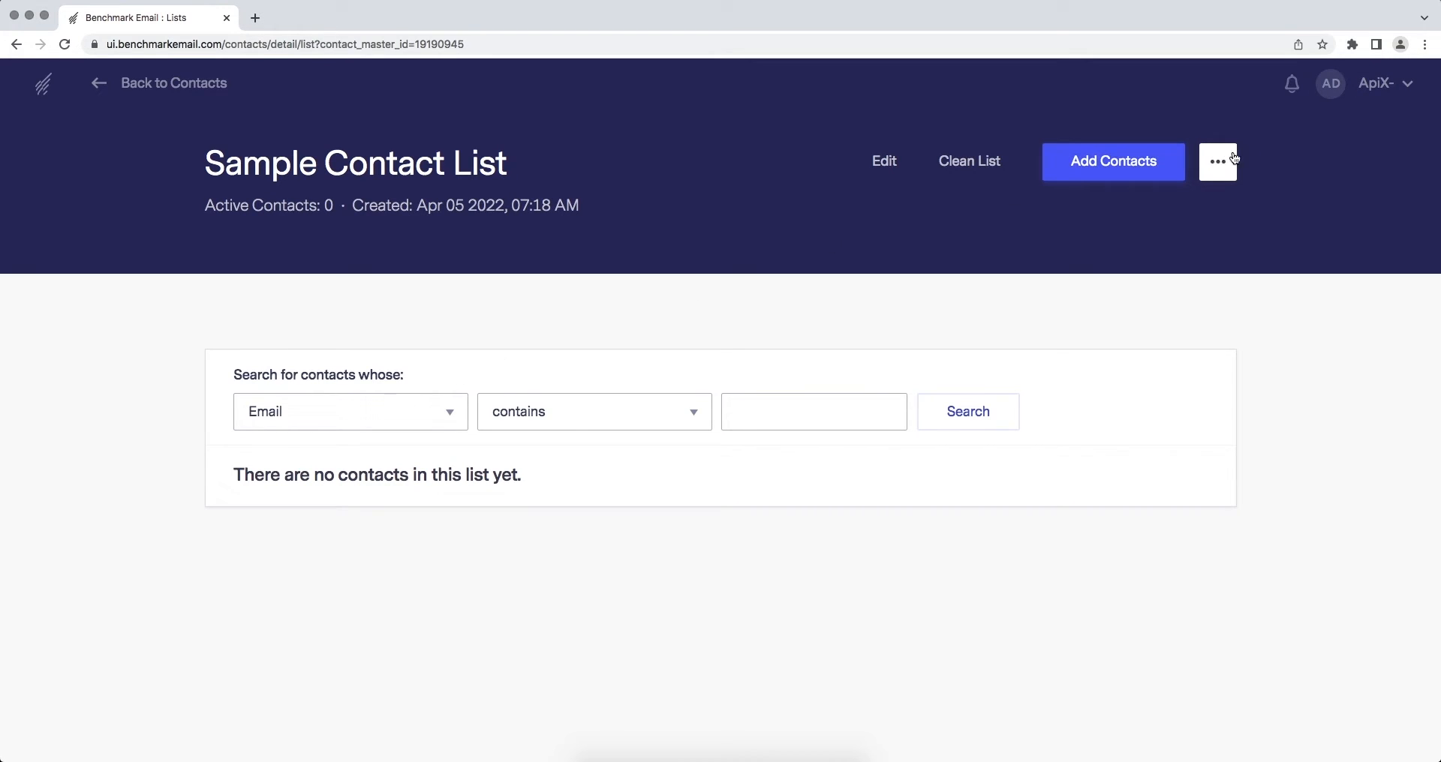
{"action": "left_click", "coordinate": [1387, 89]}
Copy the API key from Benchmark Email's Integrations API Key tab
{"action": "left_click", "coordinate": [1298, 375]}
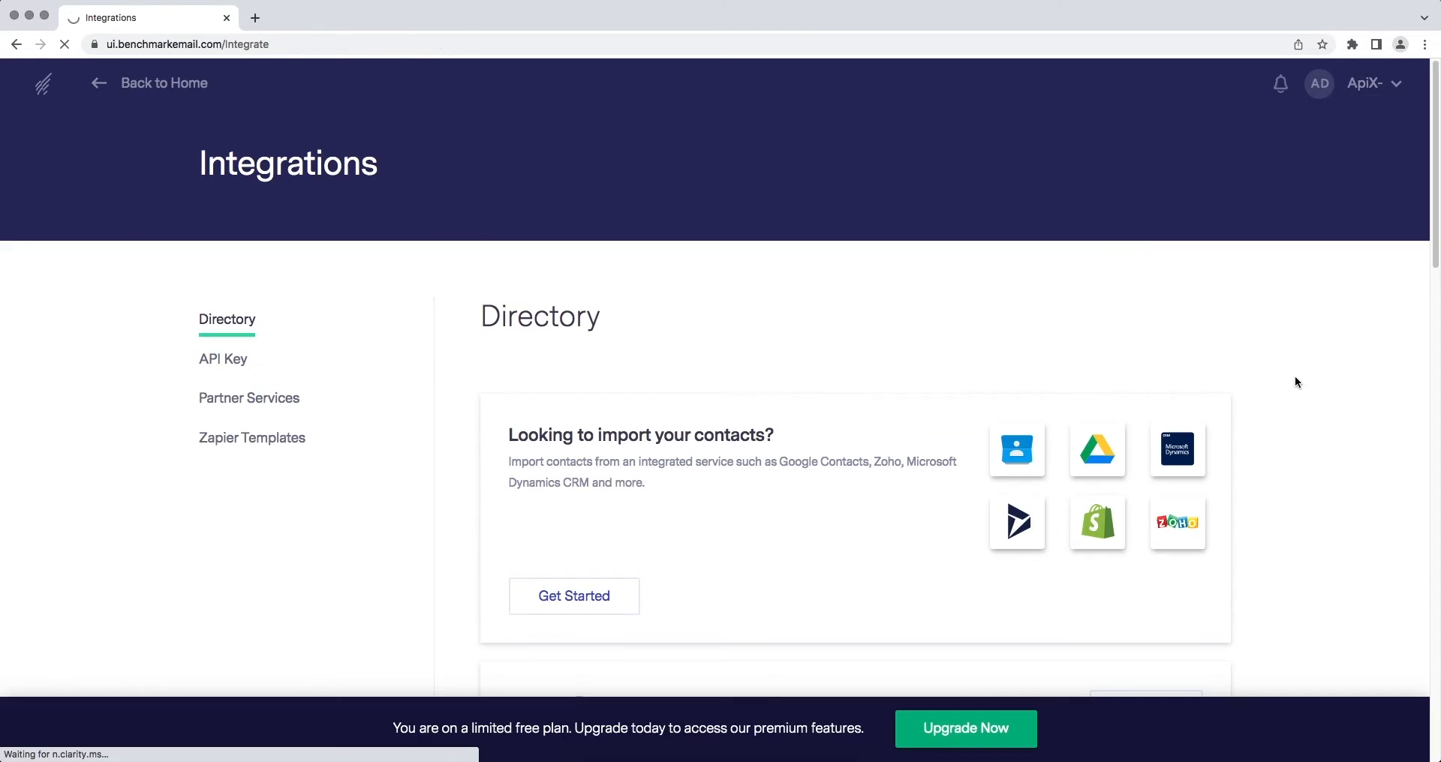
{"action": "left_click", "coordinate": [244, 362]}
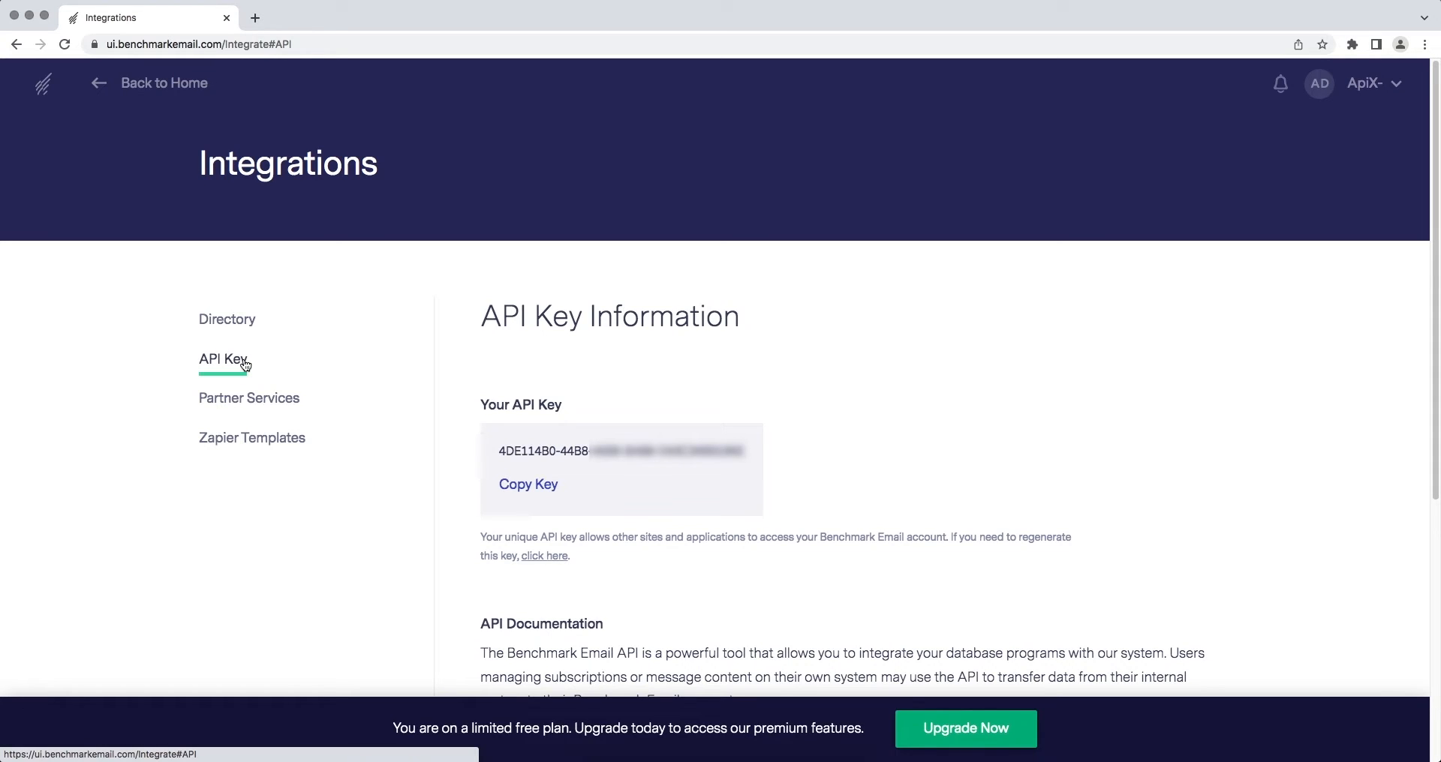
{"action": "left_click_drag", "start_coordinate": [498, 451], "coordinate": [670, 467]}
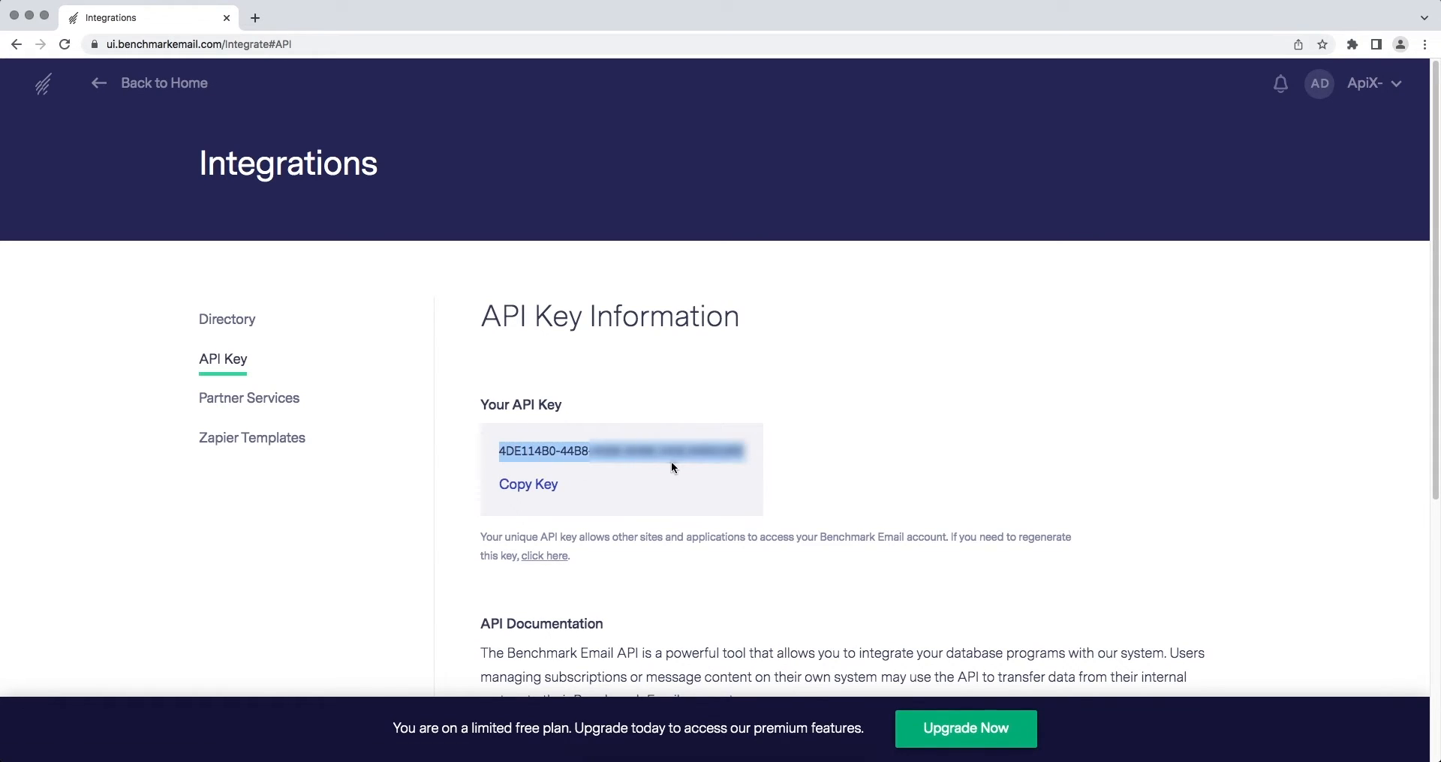
{"action": "right_click", "coordinate": [751, 467]}
{"action": "left_click", "coordinate": [741, 488]}
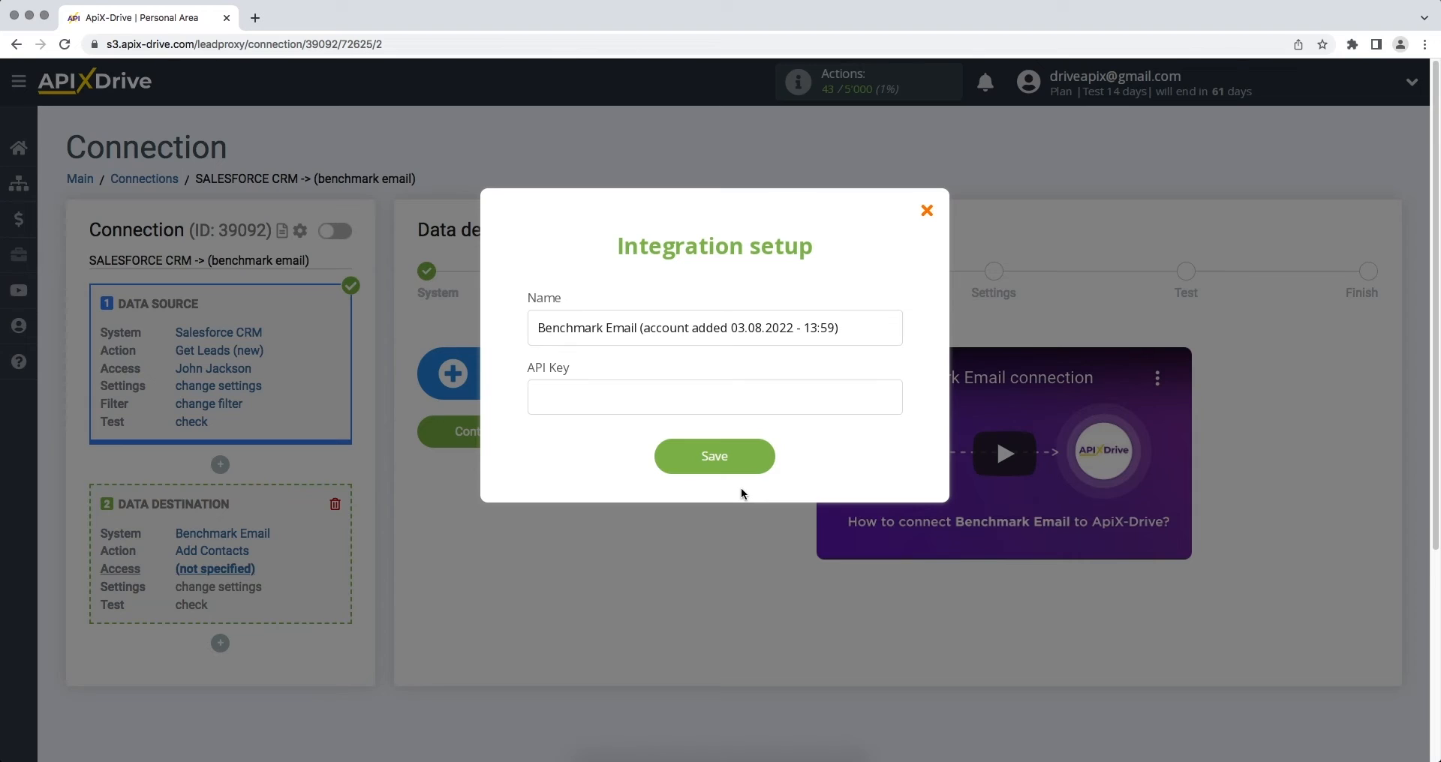
Paste the API key into Integration setup and save the Benchmark Email account
{"action": "right_click", "coordinate": [655, 399]}
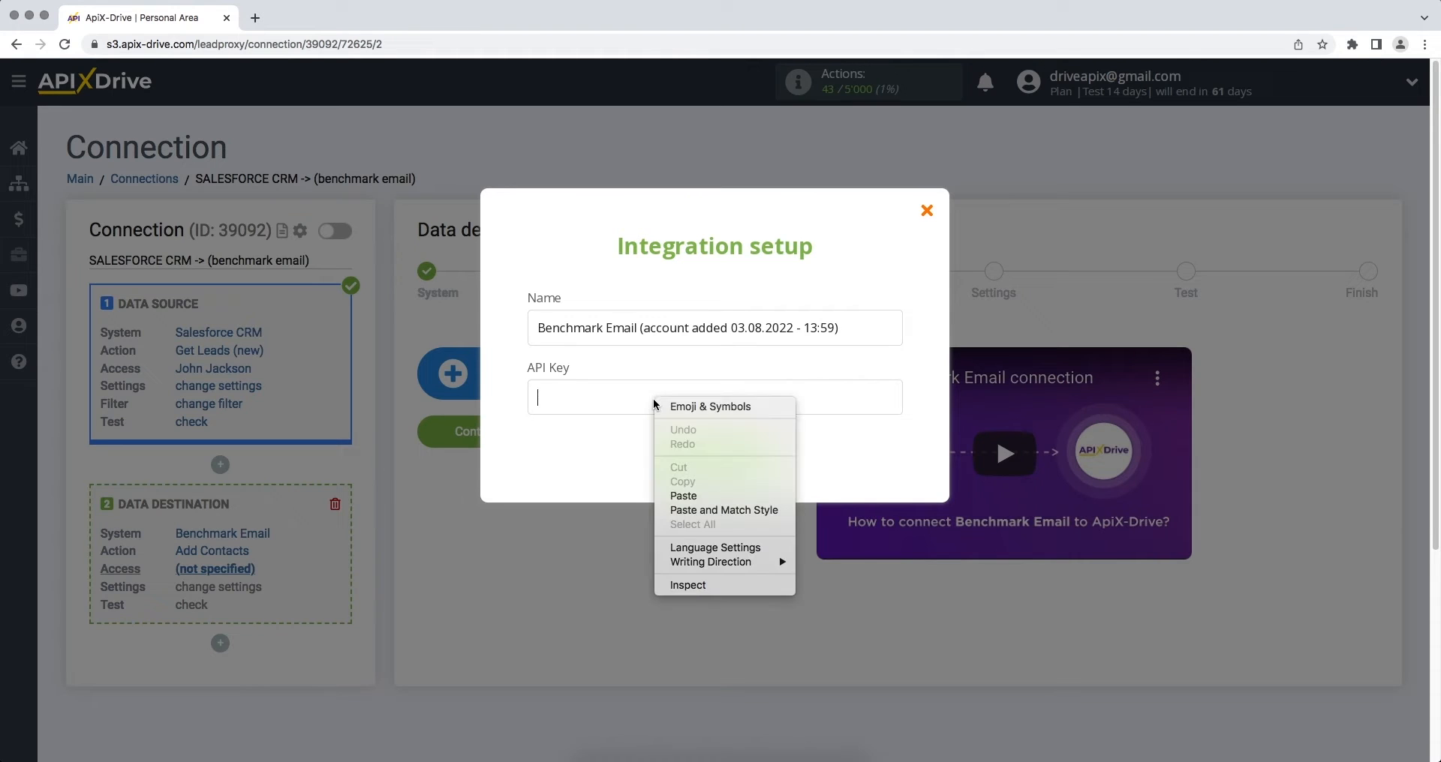
{"action": "left_click", "coordinate": [683, 496]}
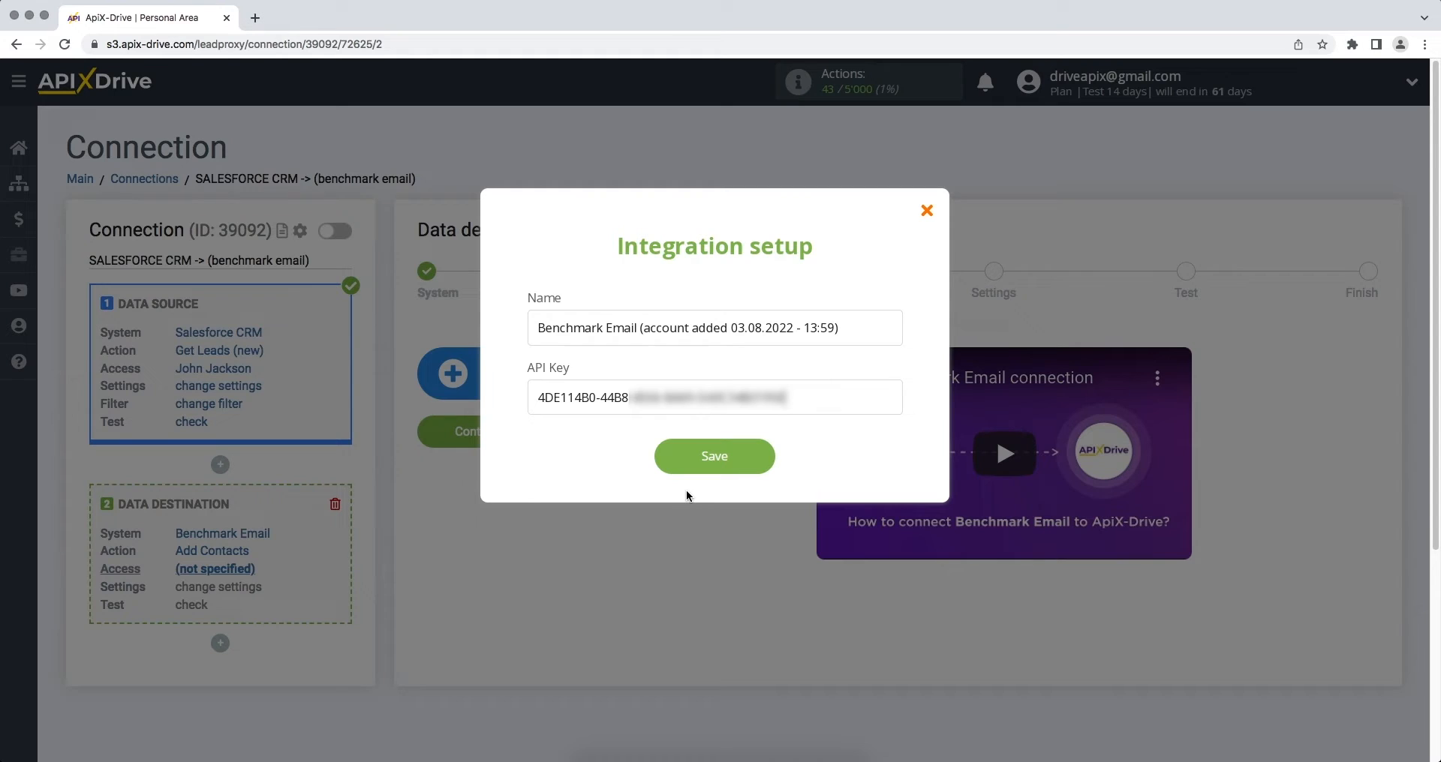
{"action": "left_click", "coordinate": [680, 454]}
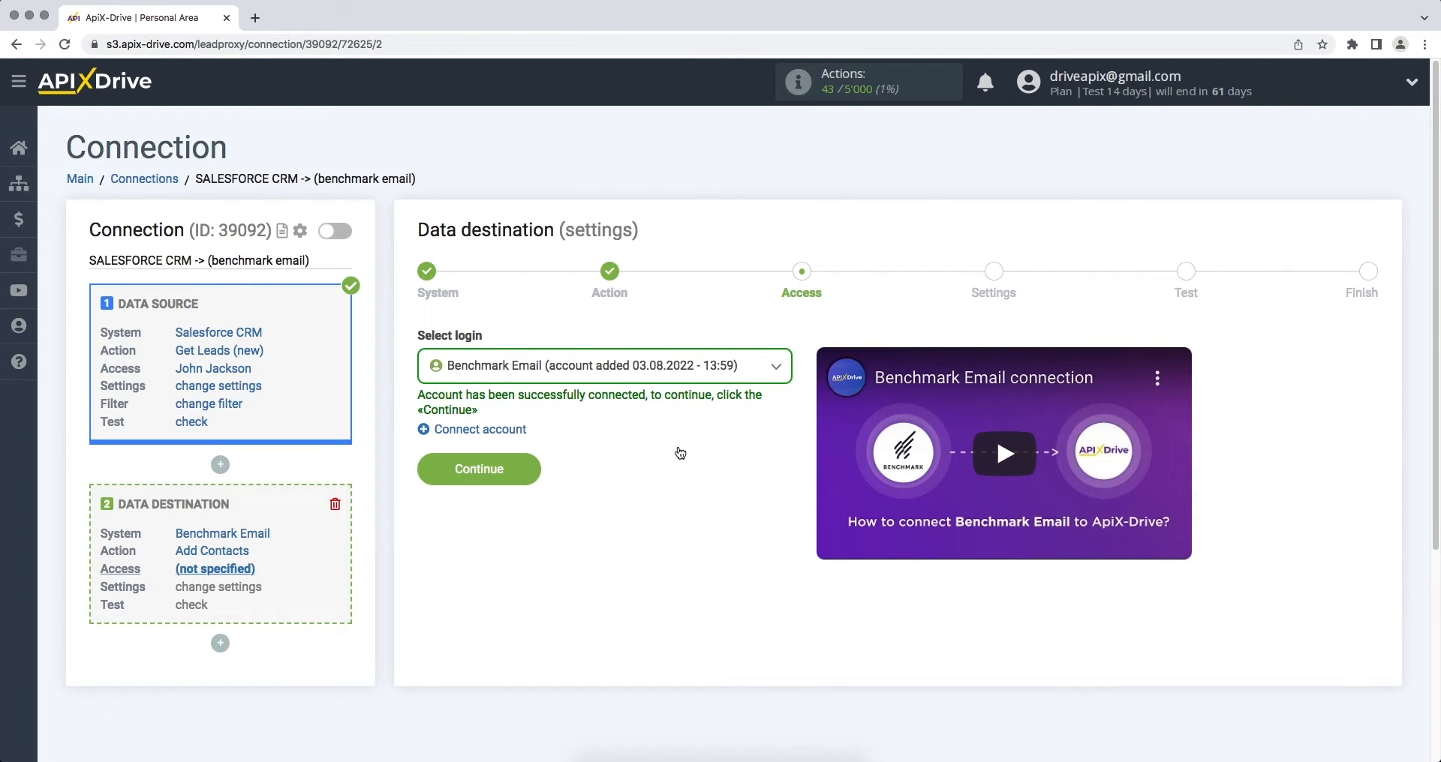
Select the Benchmark Email account as the destination login and continue to settings
{"action": "left_click", "coordinate": [672, 375]}
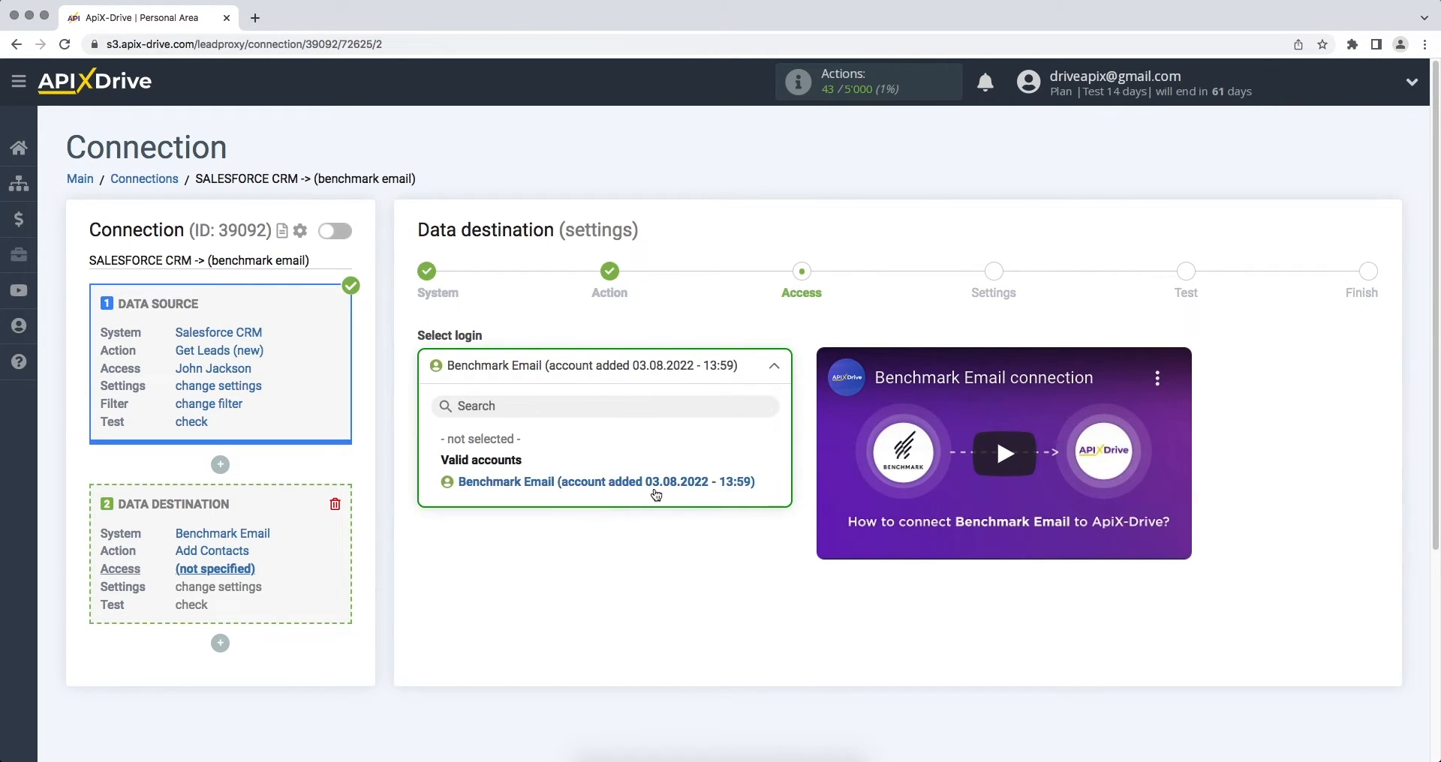
{"action": "left_click", "coordinate": [655, 488]}
{"action": "left_click", "coordinate": [435, 474]}
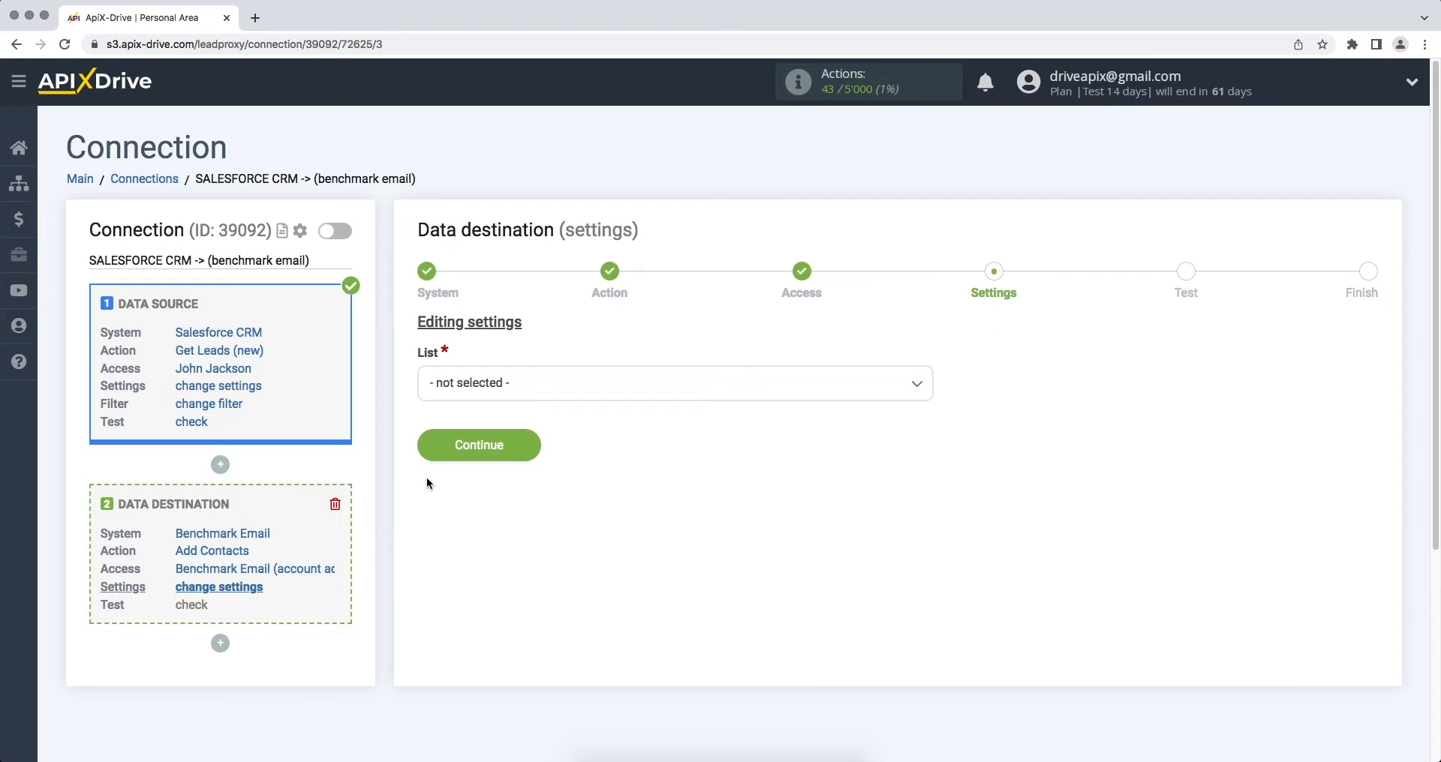
Choose Sample Contact List as the Benchmark Email destination list
{"action": "left_click", "coordinate": [514, 385]}
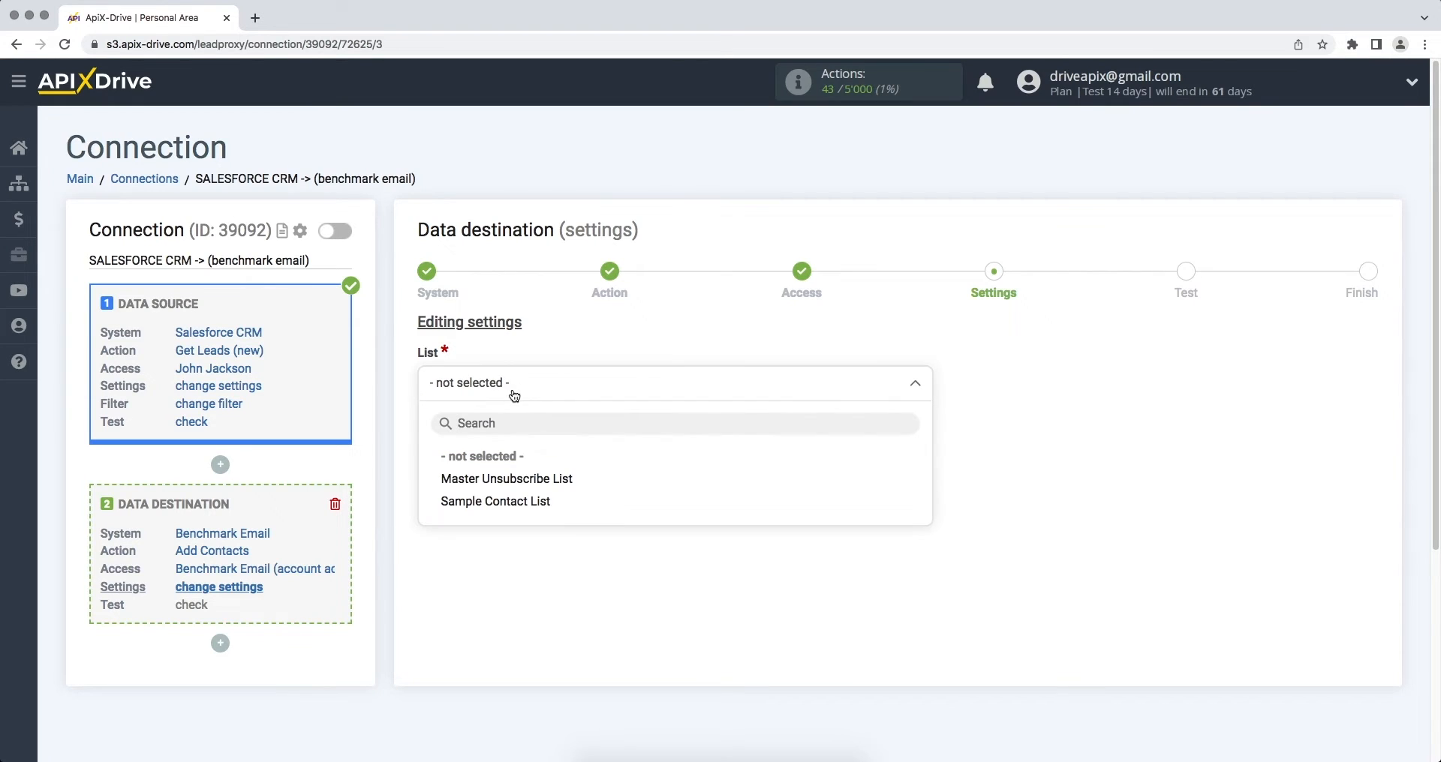
{"action": "left_click", "coordinate": [500, 501]}
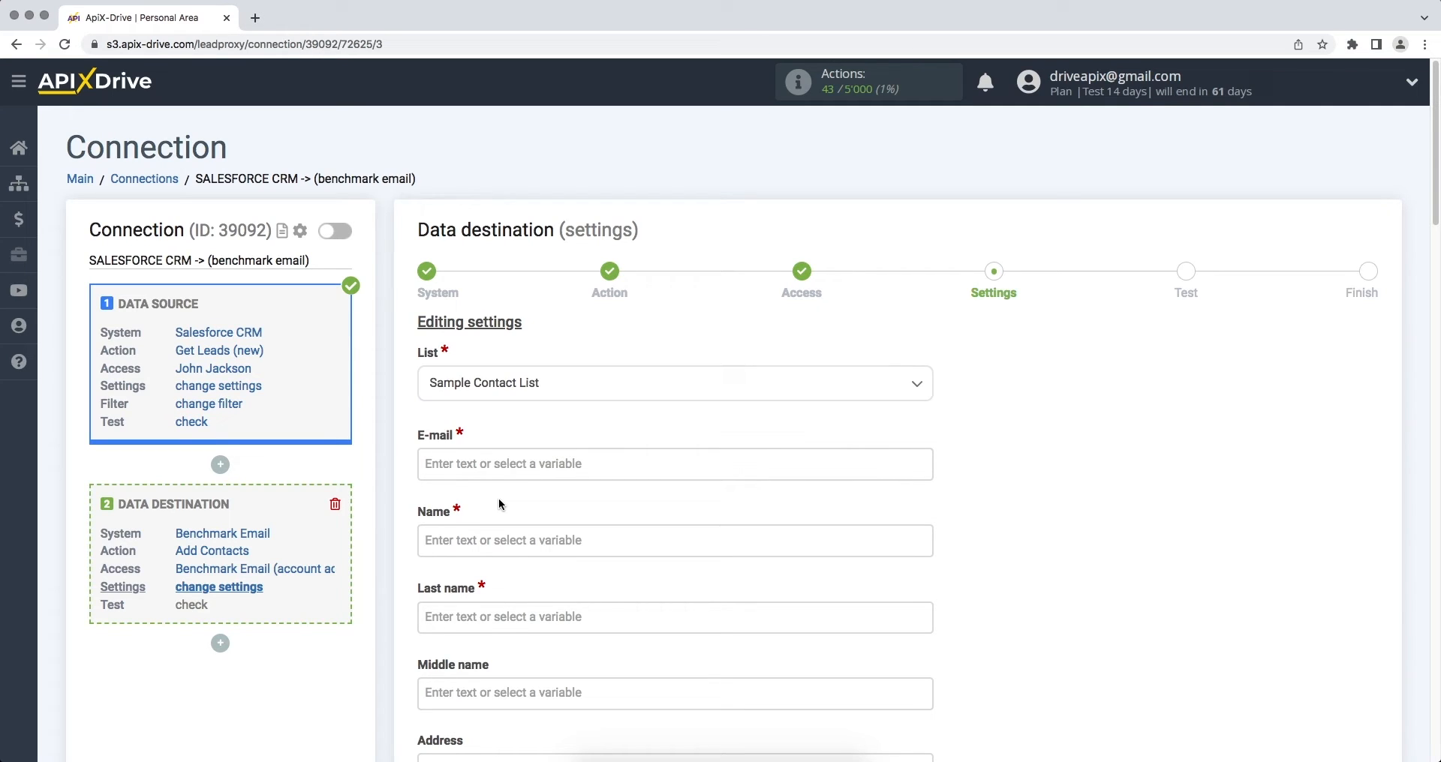
Map E-mail, Name and Last name to the lead's Email, First Name and Last Name
{"action": "left_click", "coordinate": [499, 463]}
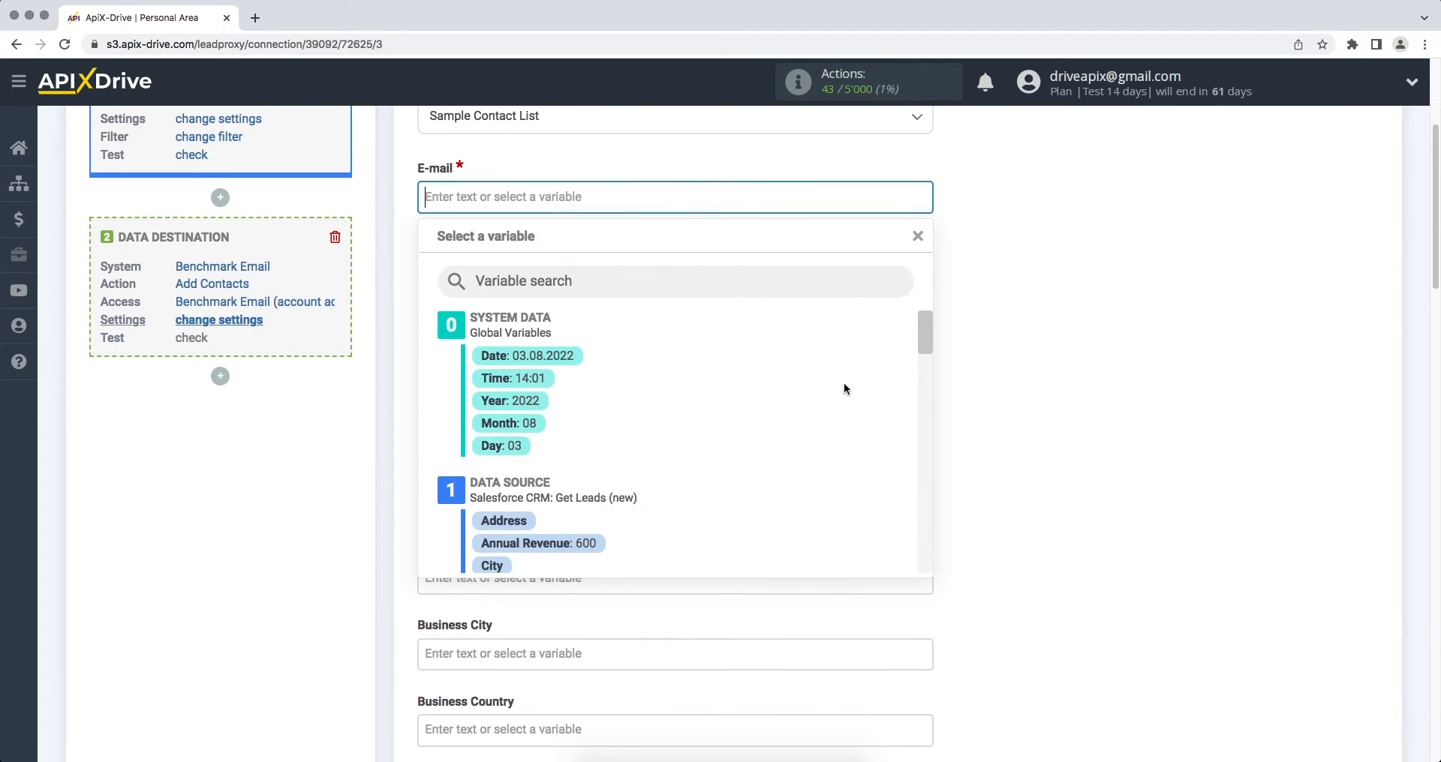
{"action": "left_click_drag", "start_coordinate": [921, 335], "coordinate": [914, 427]}
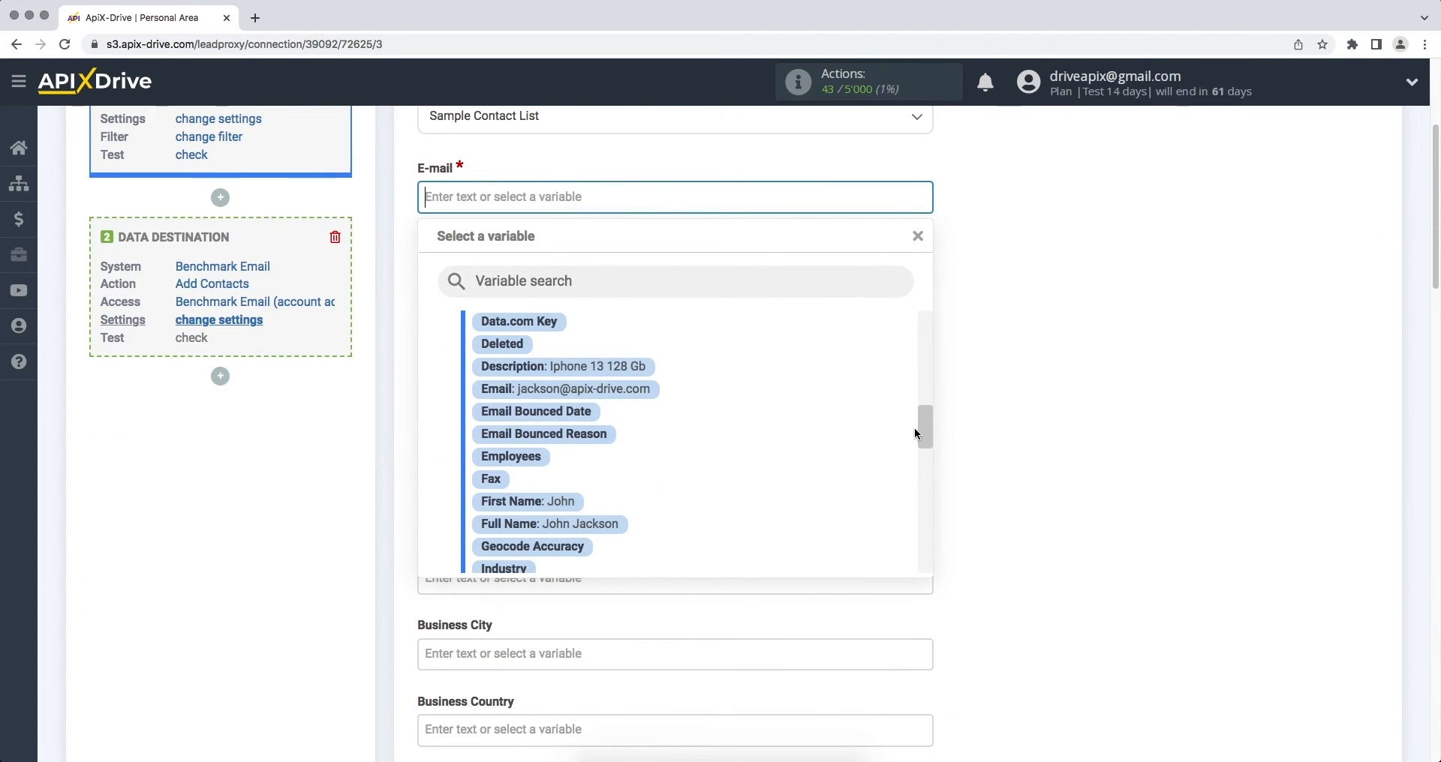
{"action": "left_click", "coordinate": [637, 390]}
{"action": "left_click", "coordinate": [533, 275]}
{"action": "left_click_drag", "start_coordinate": [924, 334], "coordinate": [923, 441]}
{"action": "left_click", "coordinate": [564, 443]}
{"action": "left_click", "coordinate": [514, 278]}
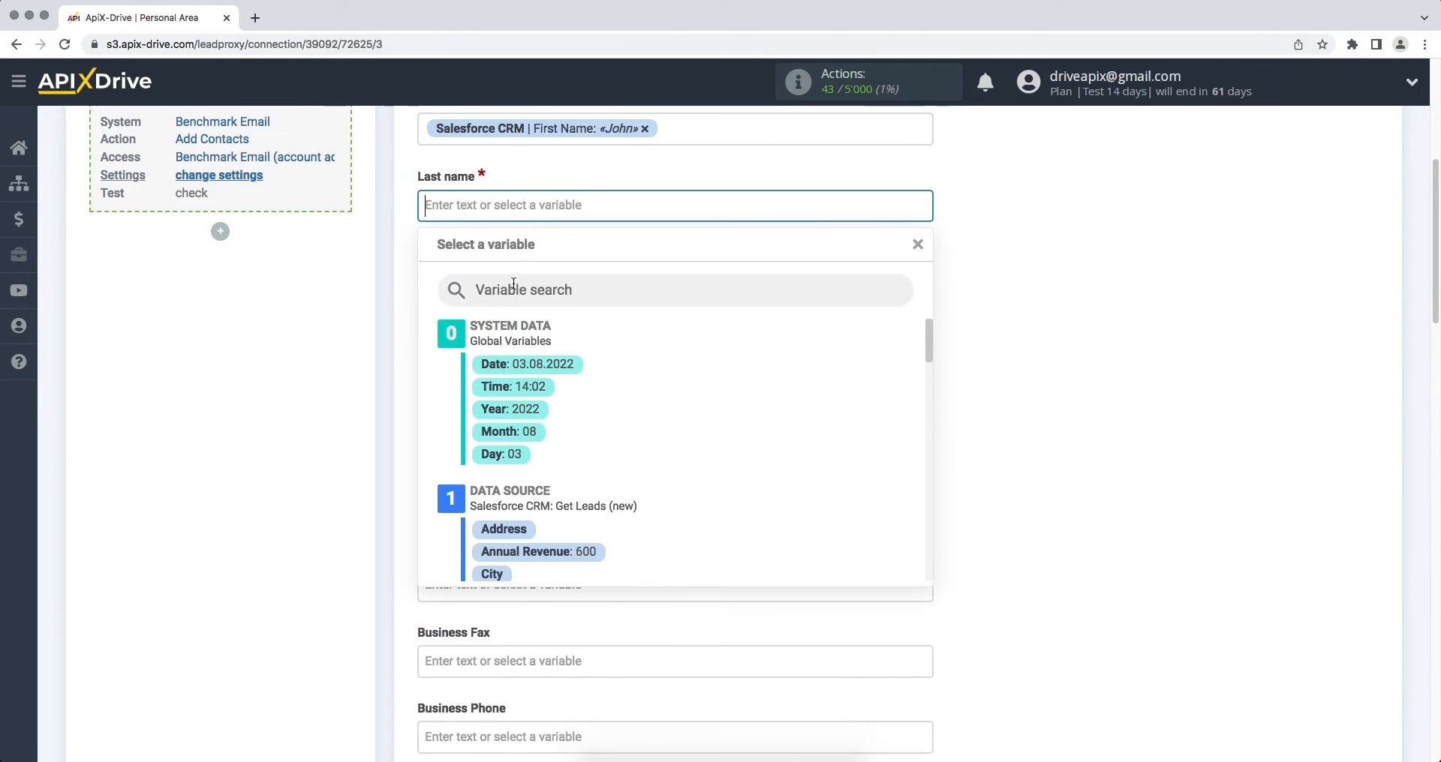
{"action": "left_click_drag", "start_coordinate": [925, 322], "coordinate": [917, 441]}
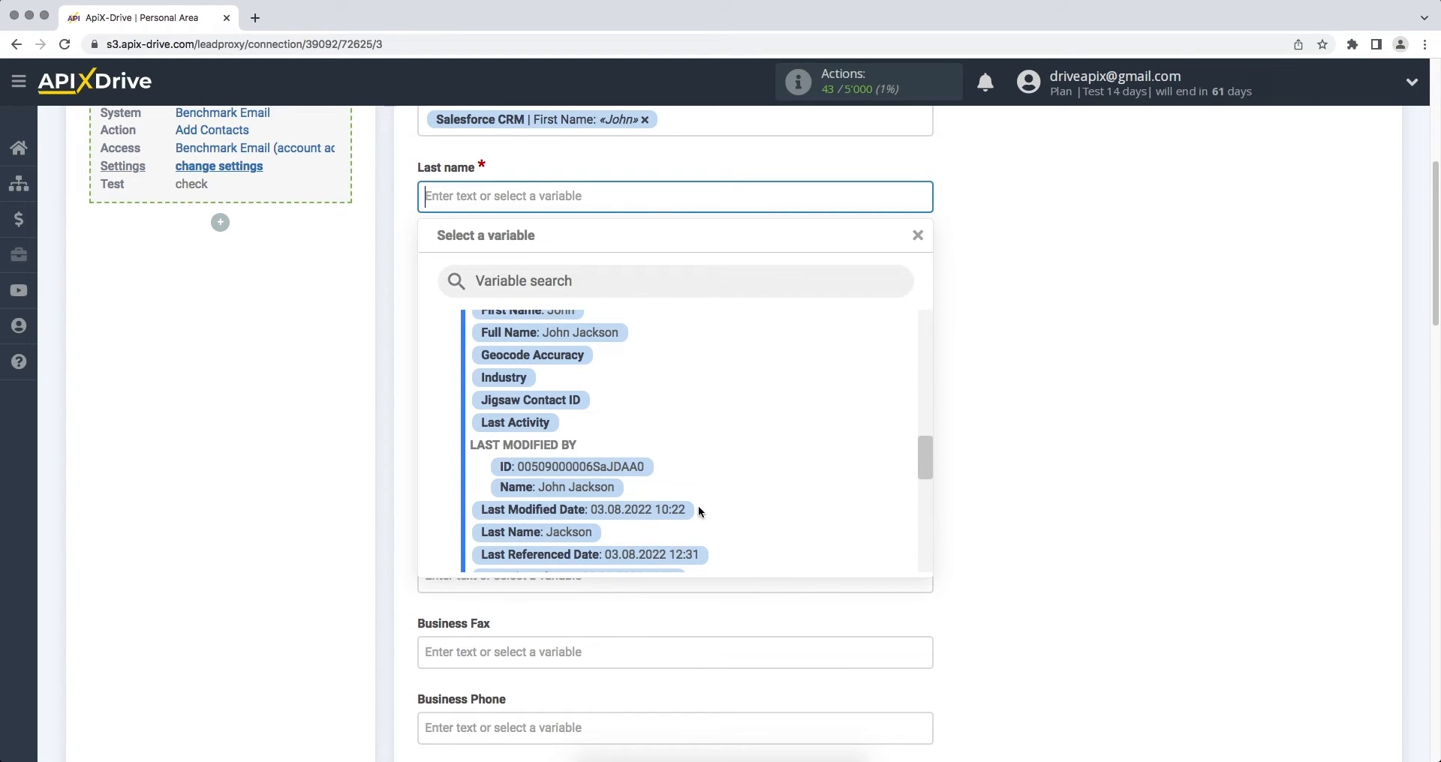
{"action": "left_click", "coordinate": [573, 530]}
Set the Job Title field to 'New lead from Salesforce CRM'
{"action": "scroll", "coordinate": [573, 530], "scroll_direction": "down", "scroll_amount": 14}
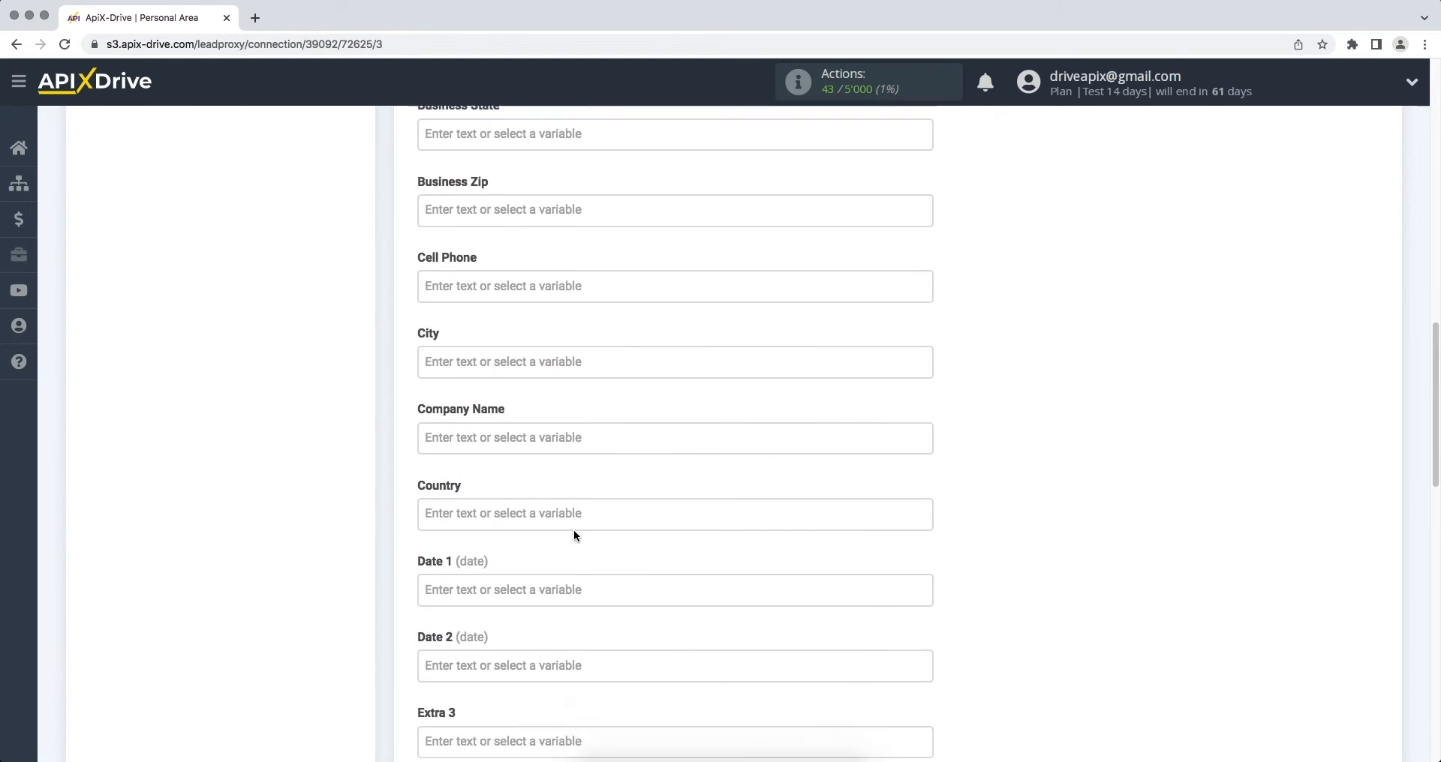
{"action": "scroll", "coordinate": [573, 530], "scroll_direction": "down", "scroll_amount": 5}
{"action": "left_click", "coordinate": [525, 434]}
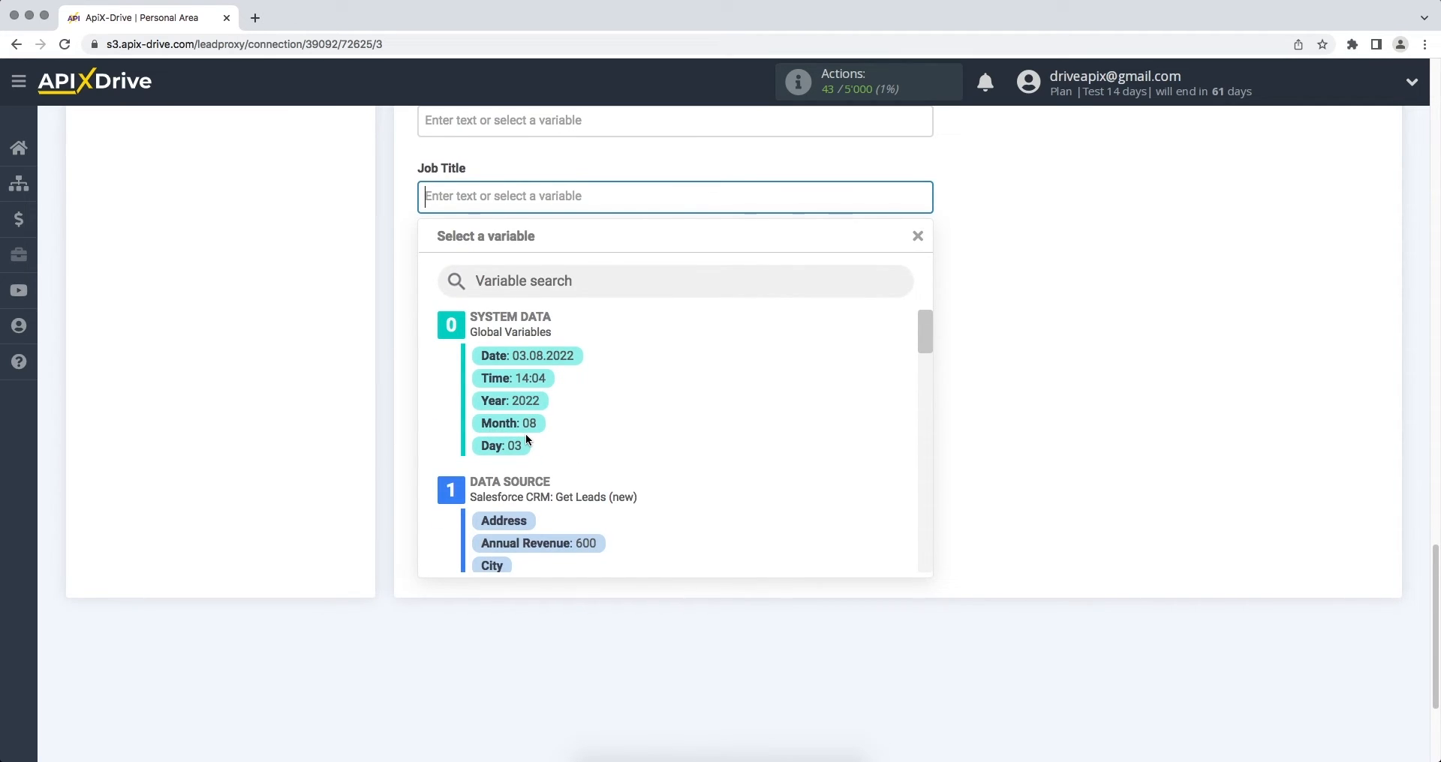
{"action": "type", "text": "New"}
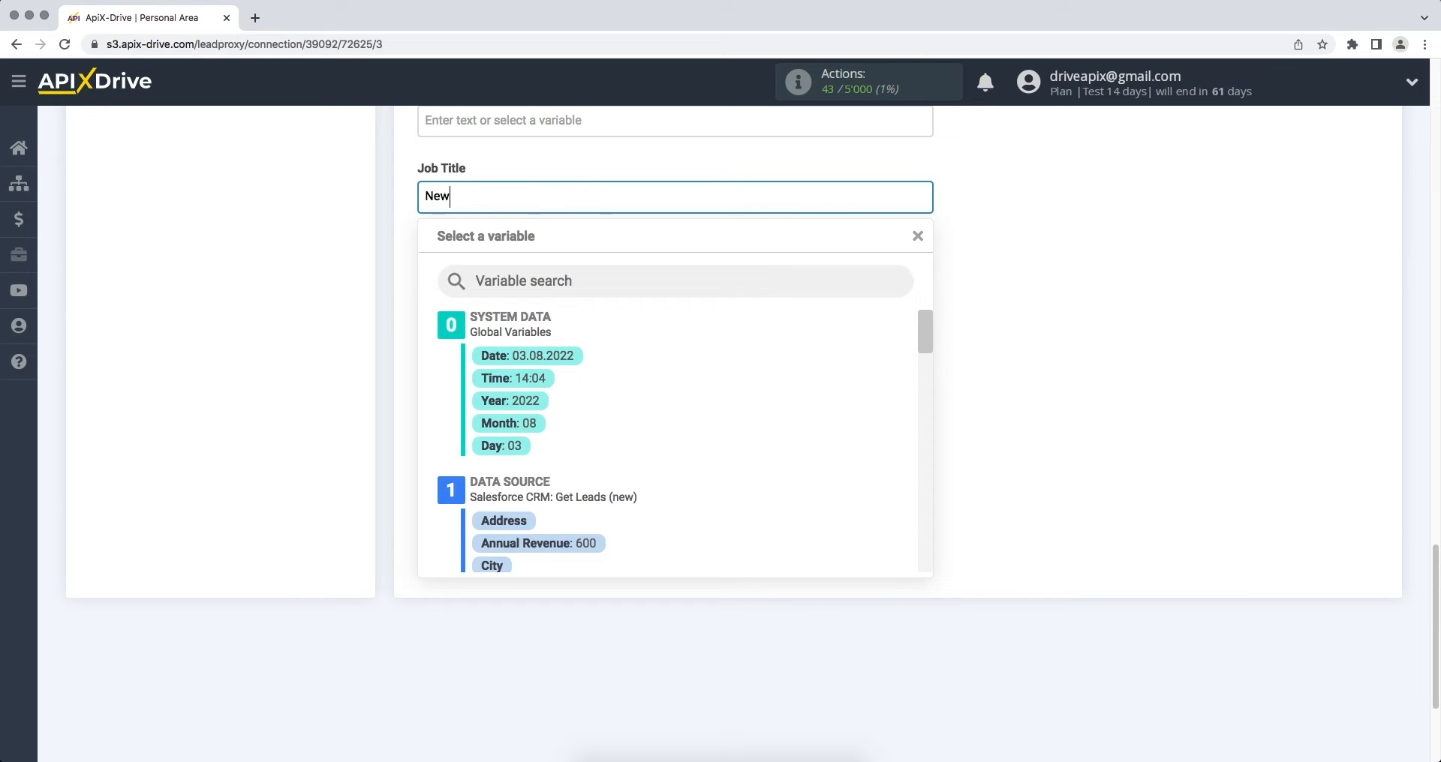
{"action": "type", "text": " lead from Salesforce CRM"}
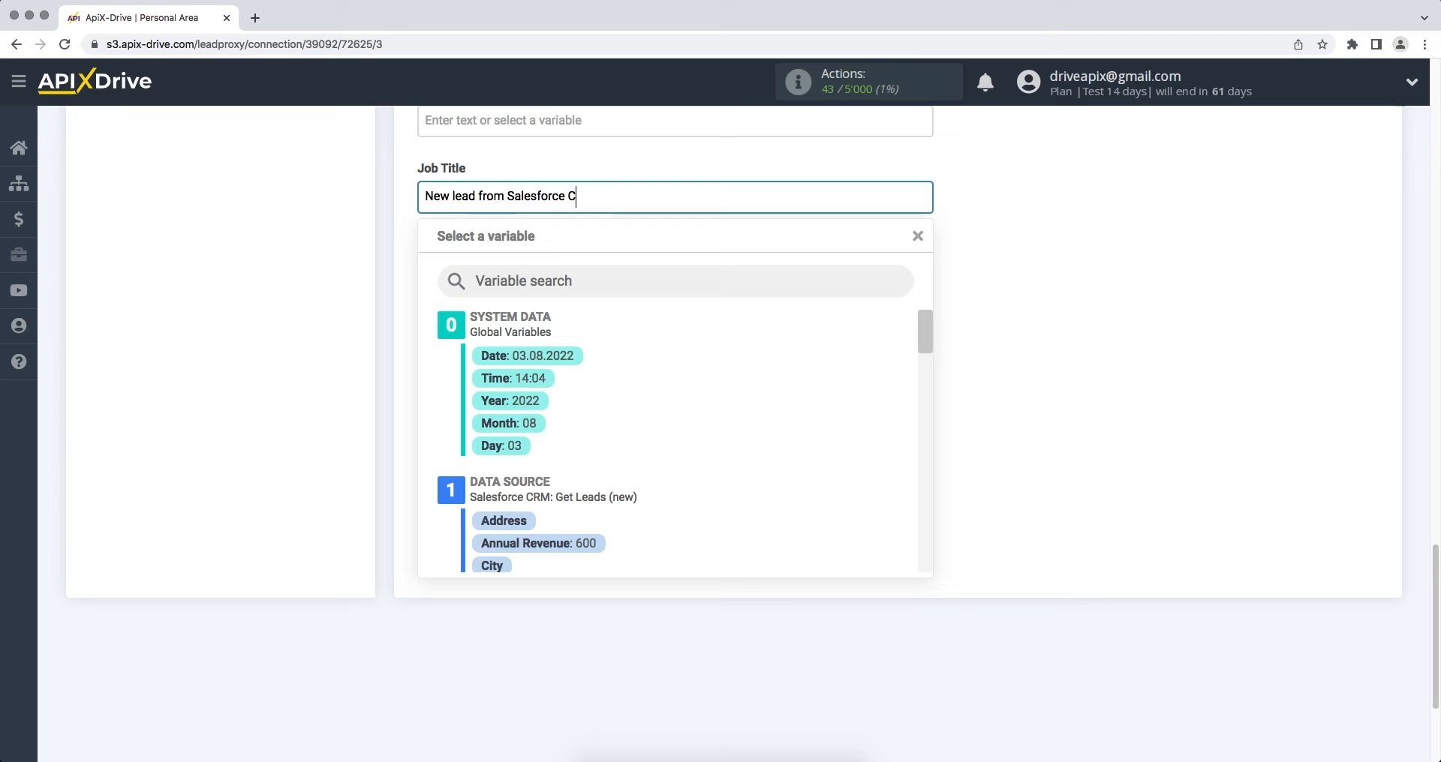
{"action": "left_click", "coordinate": [983, 459]}
Map Phone to the lead's Phone variable and save the mapping
{"action": "left_click", "coordinate": [703, 344]}
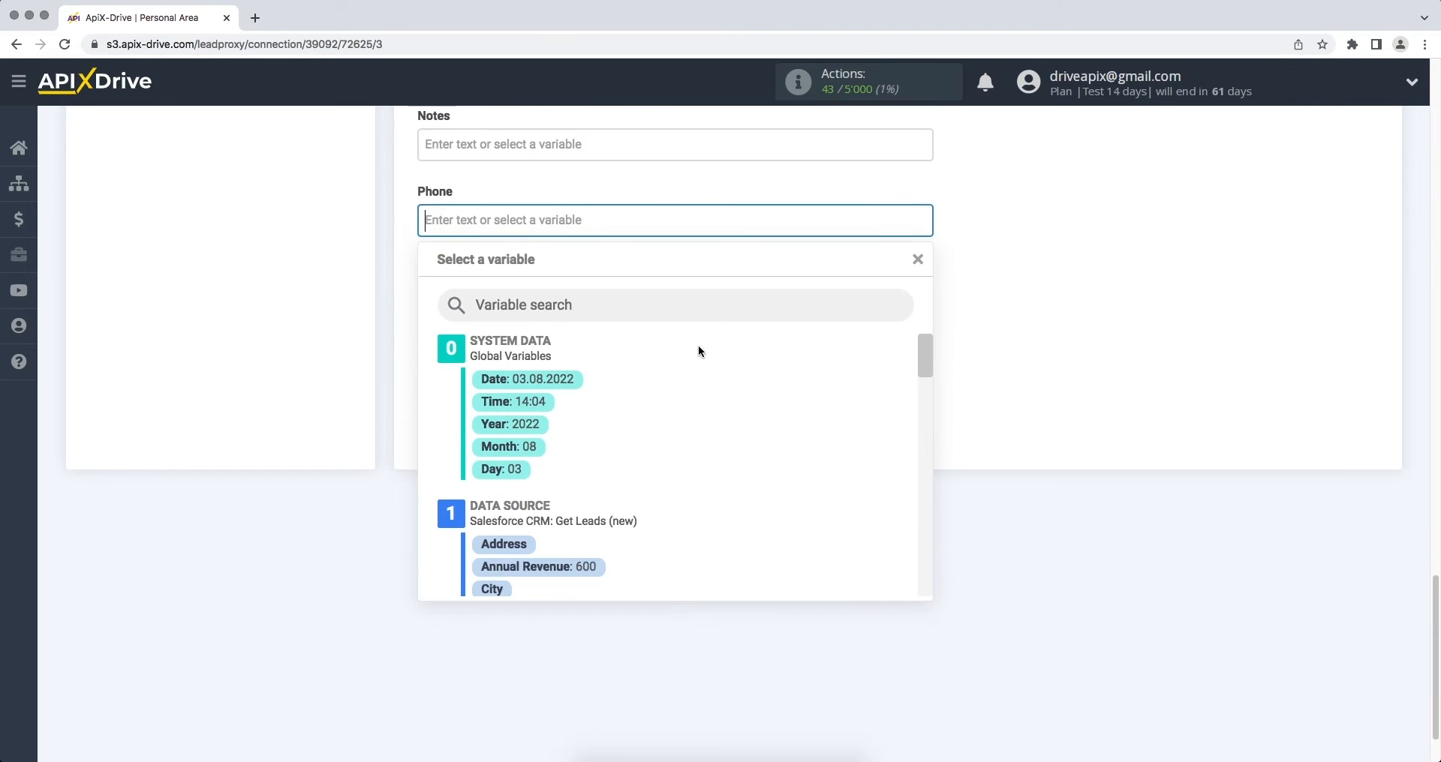
{"action": "left_click_drag", "start_coordinate": [924, 327], "coordinate": [923, 506]}
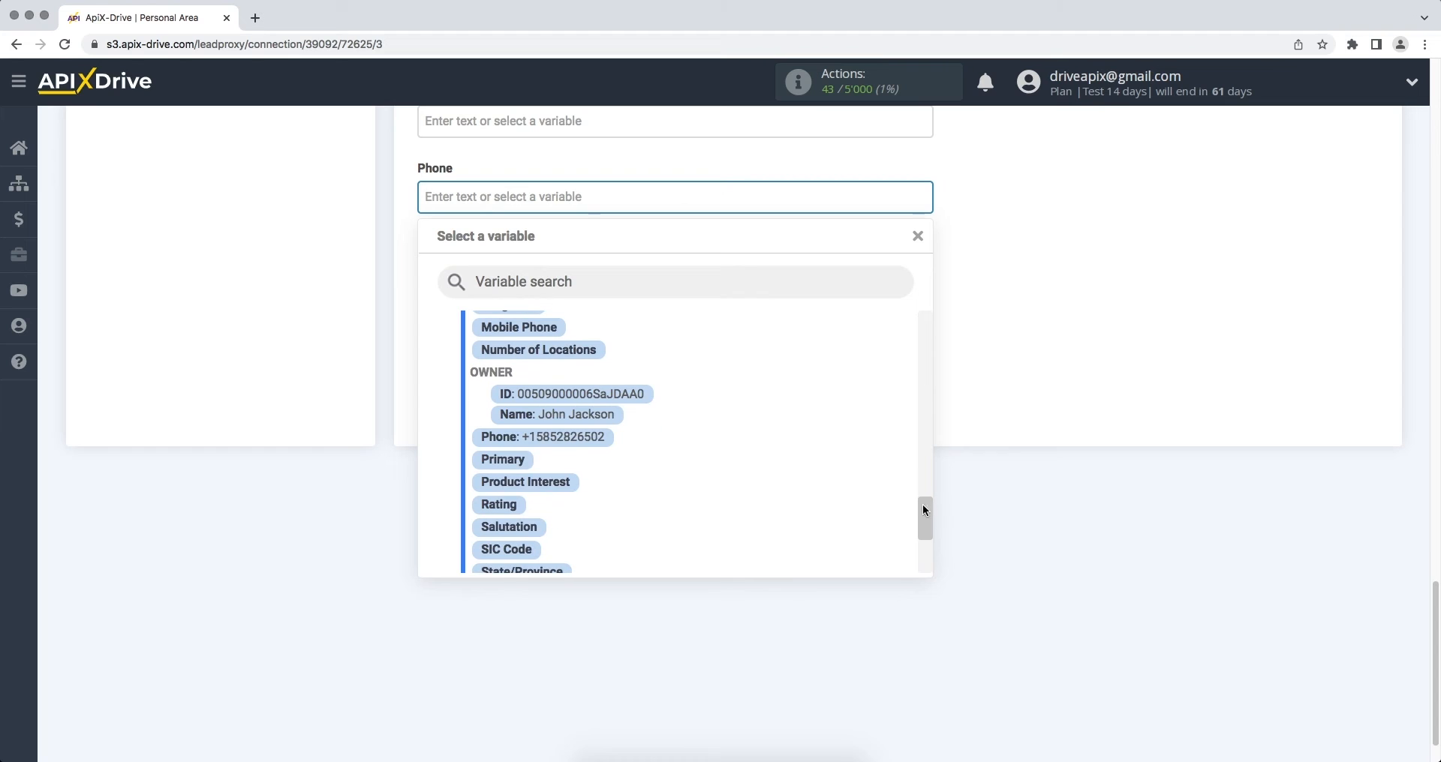
{"action": "left_click", "coordinate": [592, 448]}
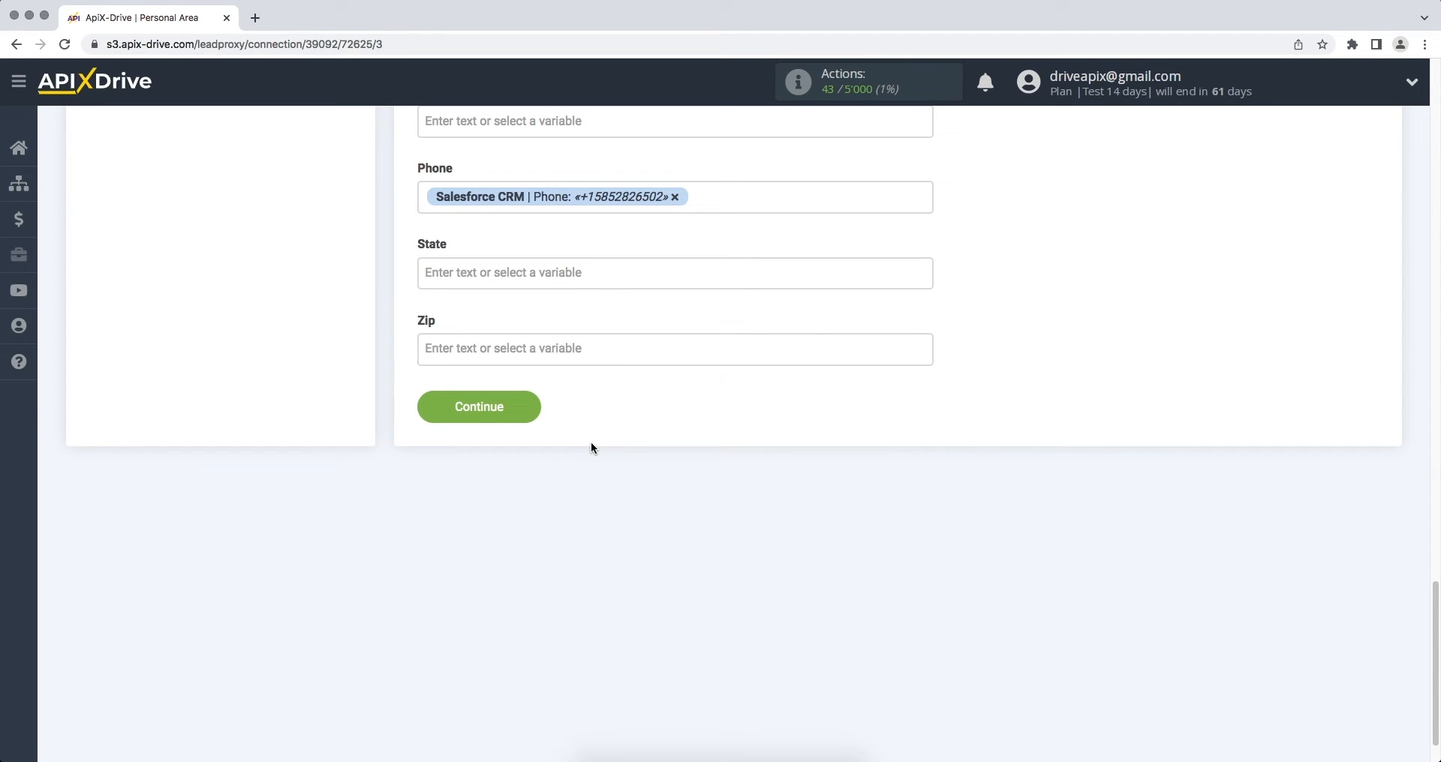
{"action": "left_click", "coordinate": [432, 409]}
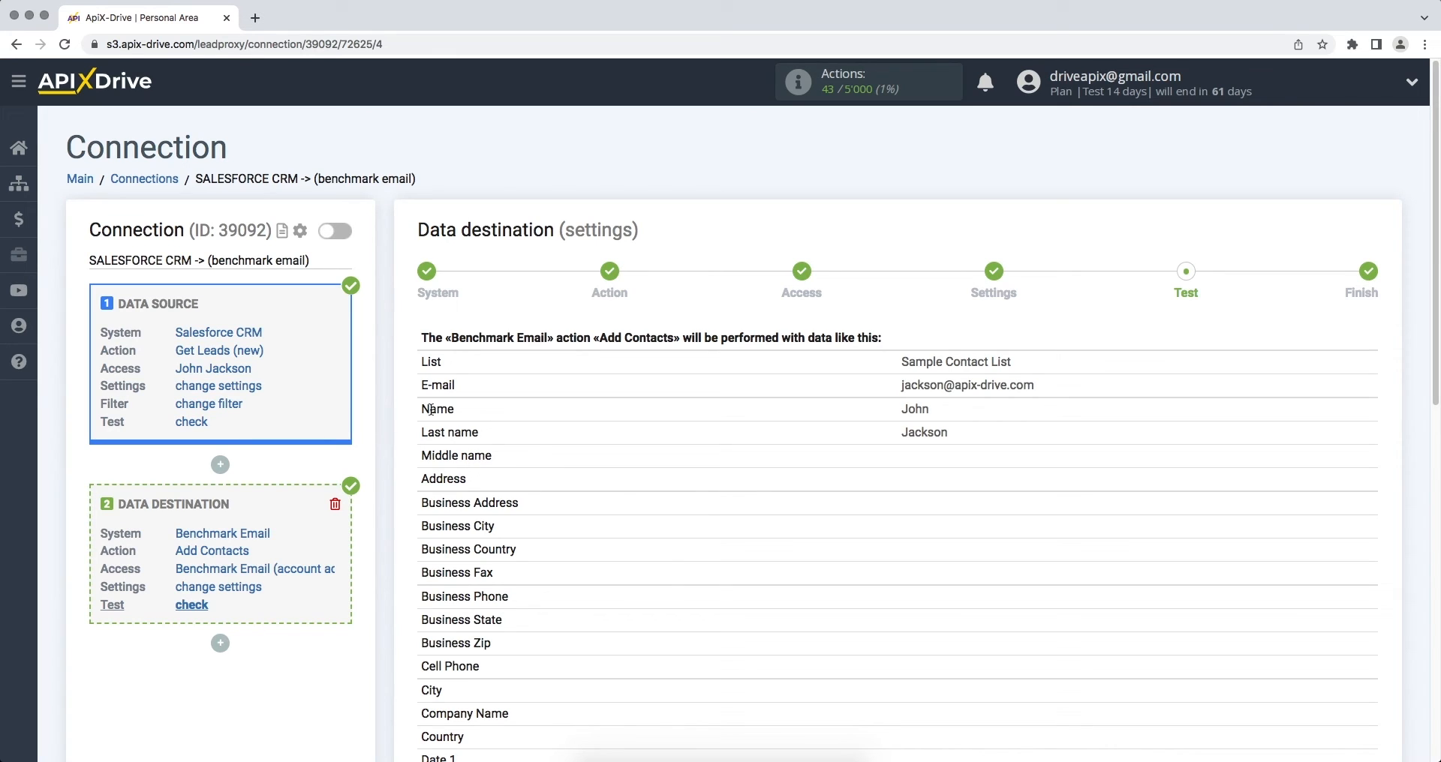
Check the test preview and send the test contact to Benchmark Email's Sample Contact List
{"action": "scroll", "coordinate": [431, 409], "scroll_direction": "down", "scroll_amount": 6}
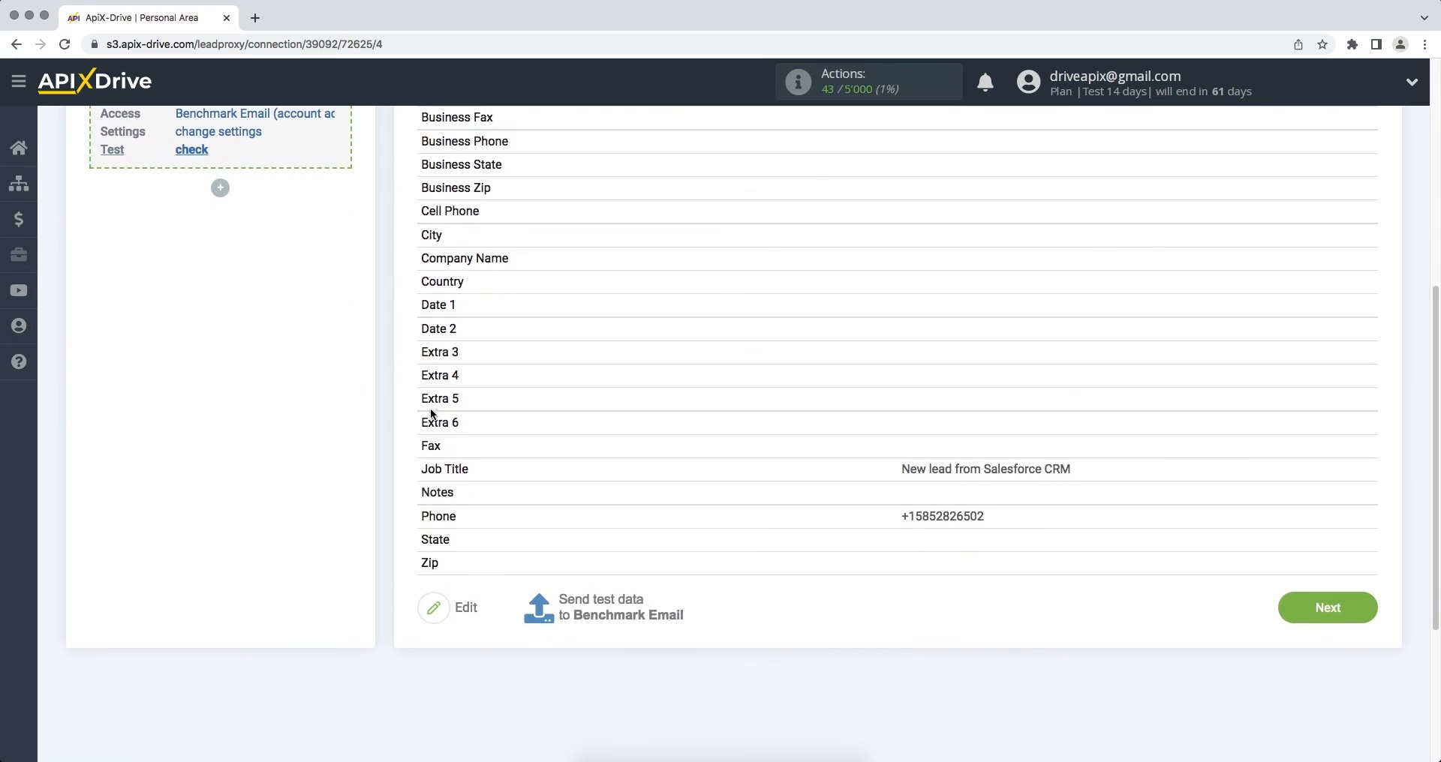
{"action": "left_click", "coordinate": [565, 601]}
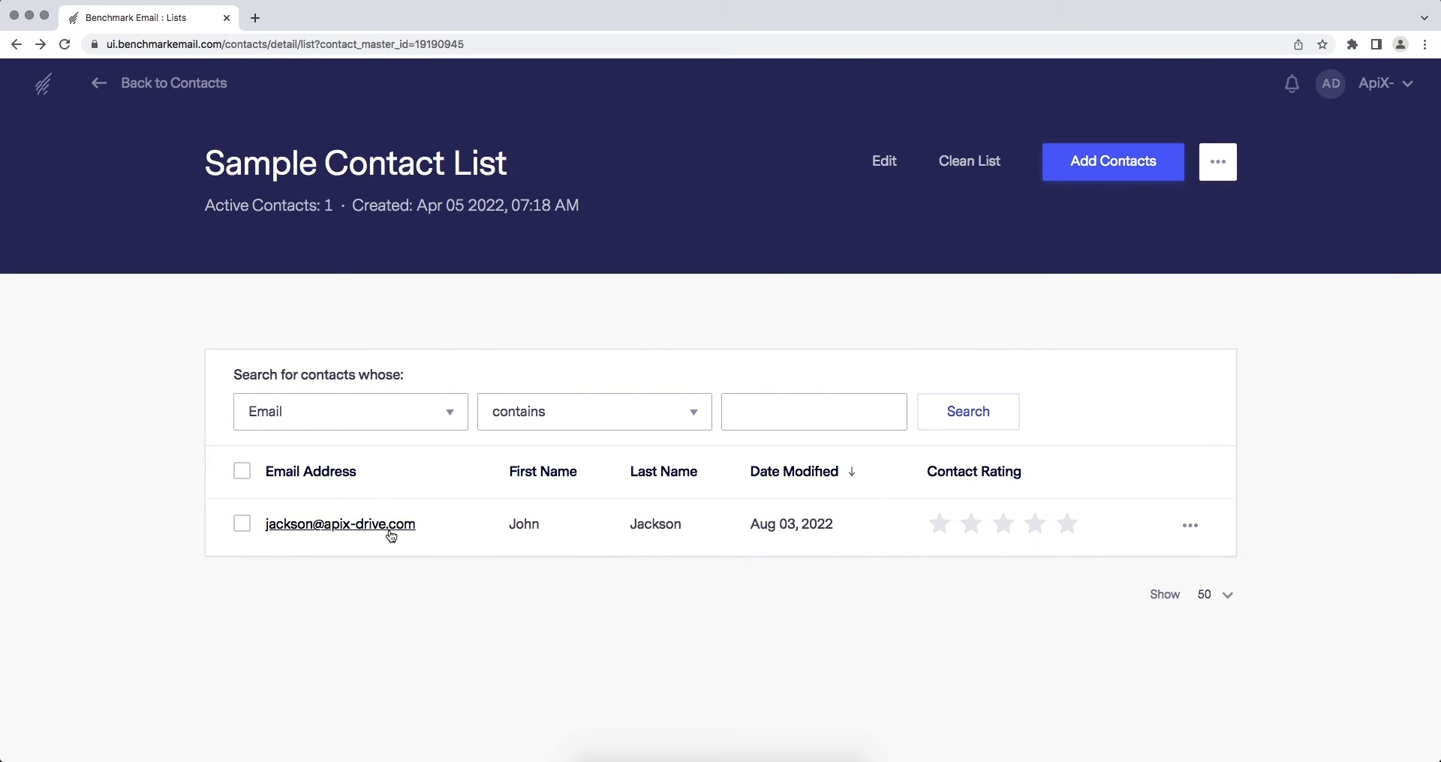
Review the test contact's details to confirm its phone and job title 'New lead from Salesforce CRM'
{"action": "left_click", "coordinate": [391, 535]}
{"action": "scroll", "coordinate": [391, 495], "scroll_direction": "down", "scroll_amount": 10}
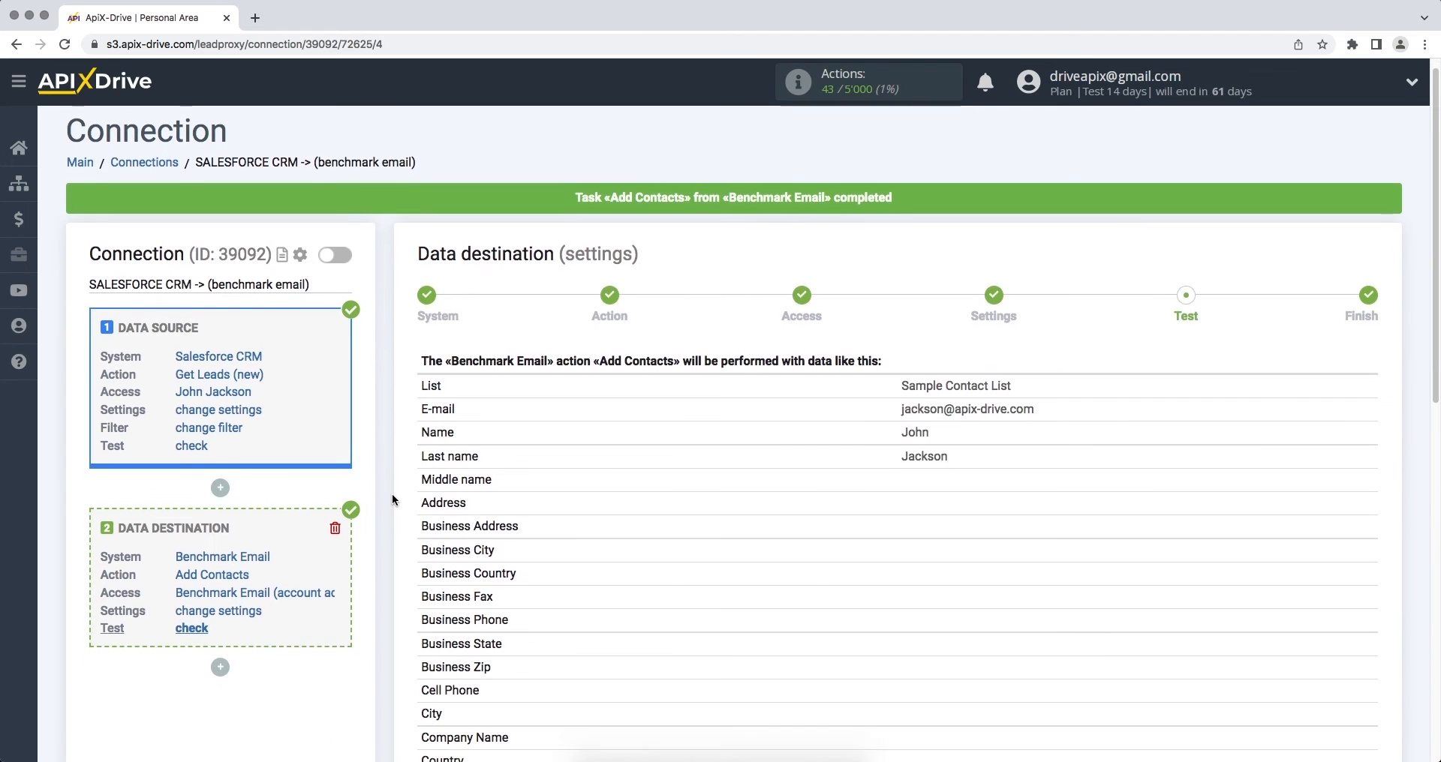
{"action": "scroll", "coordinate": [392, 499], "scroll_direction": "down", "scroll_amount": 5}
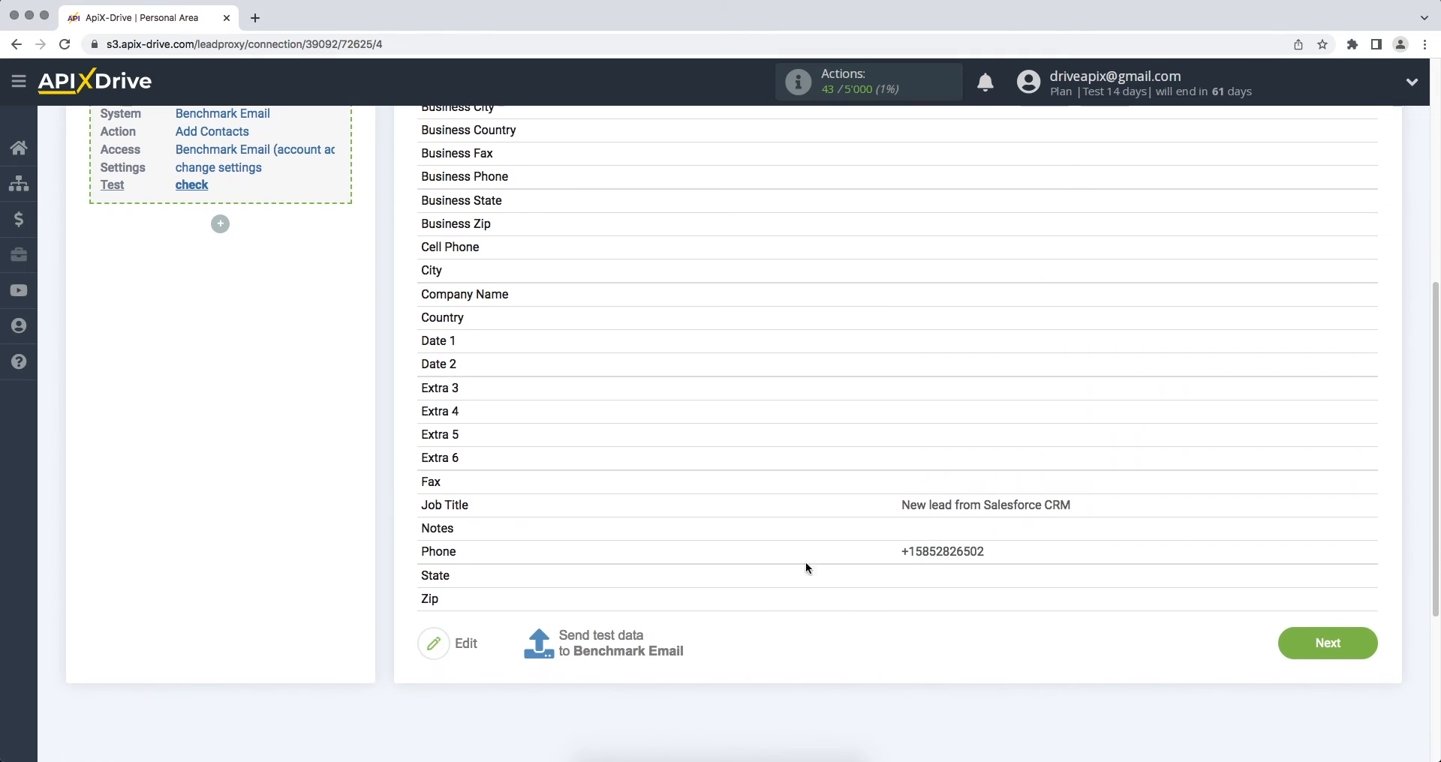
Complete the Benchmark Email step, enable updating, and save a 5-minute update interval for the connection
{"action": "left_click", "coordinate": [1289, 659]}
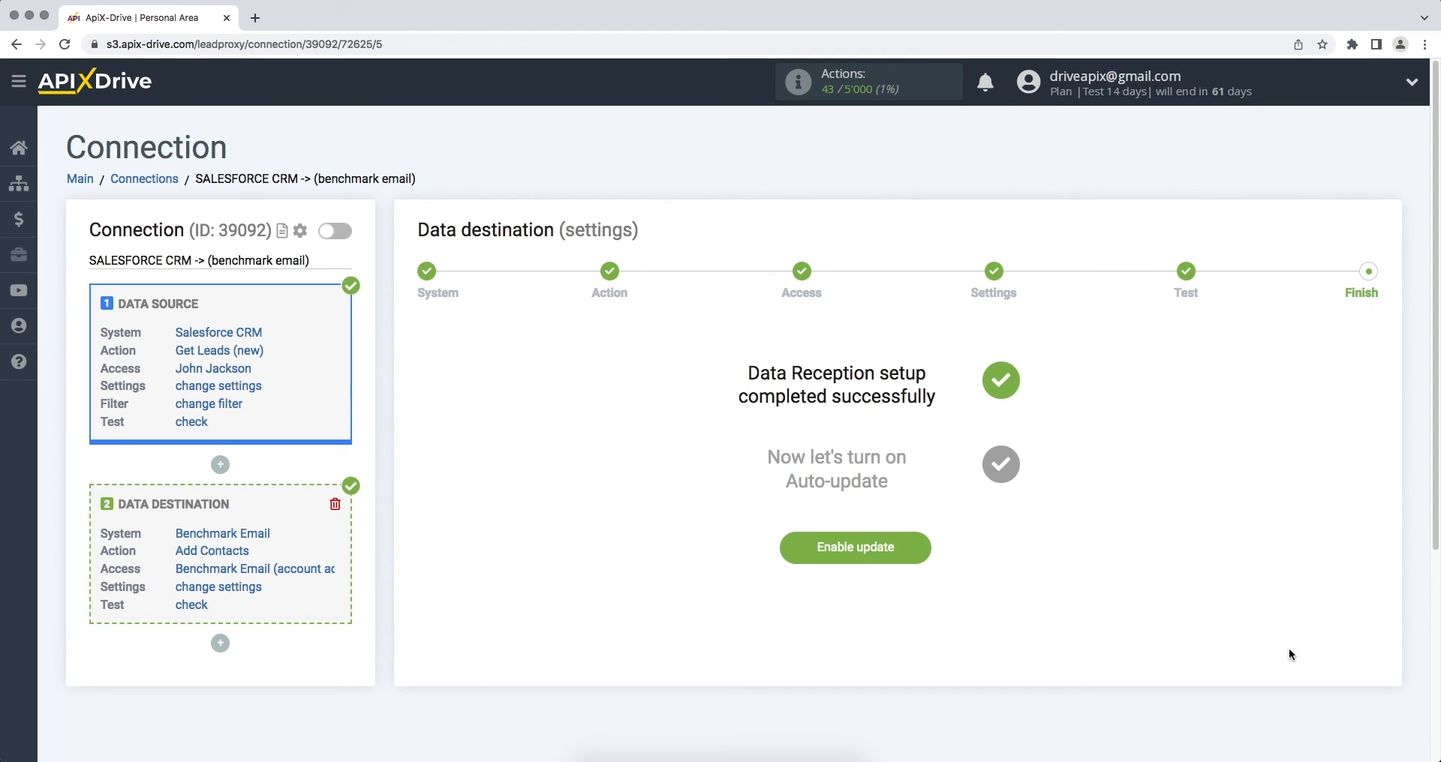
{"action": "left_click", "coordinate": [794, 556]}
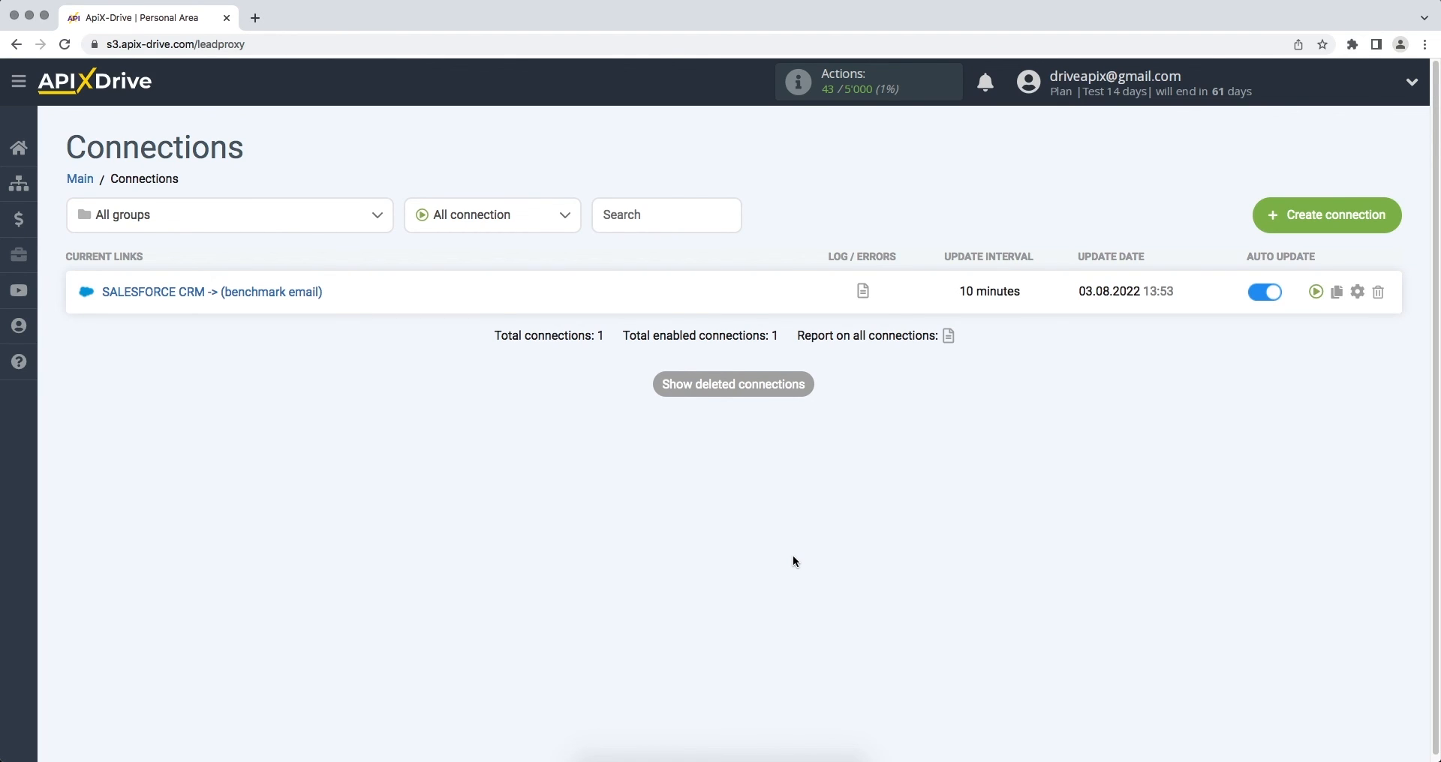
{"action": "left_click", "coordinate": [1358, 294]}
{"action": "left_click", "coordinate": [875, 428]}
{"action": "left_click", "coordinate": [872, 416]}
{"action": "left_click", "coordinate": [684, 525]}
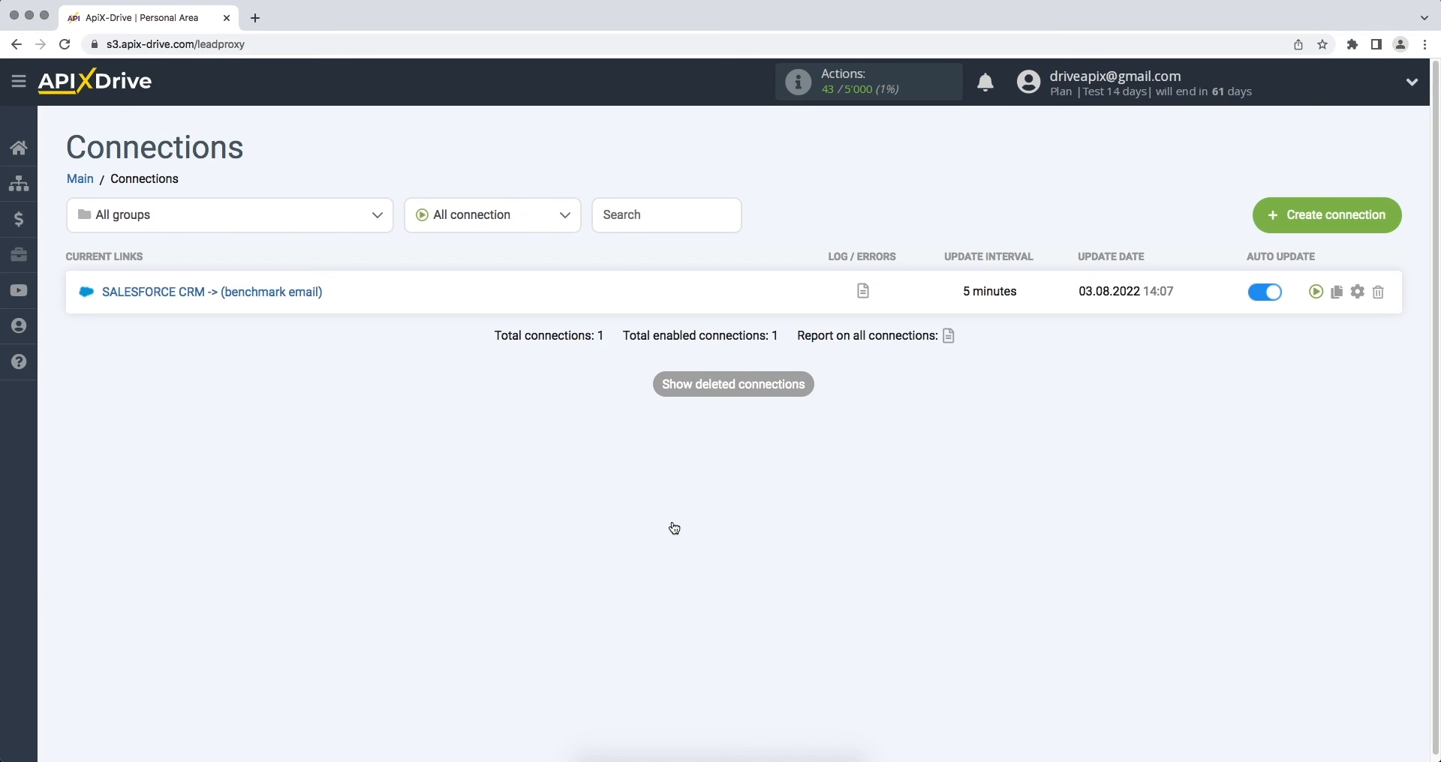